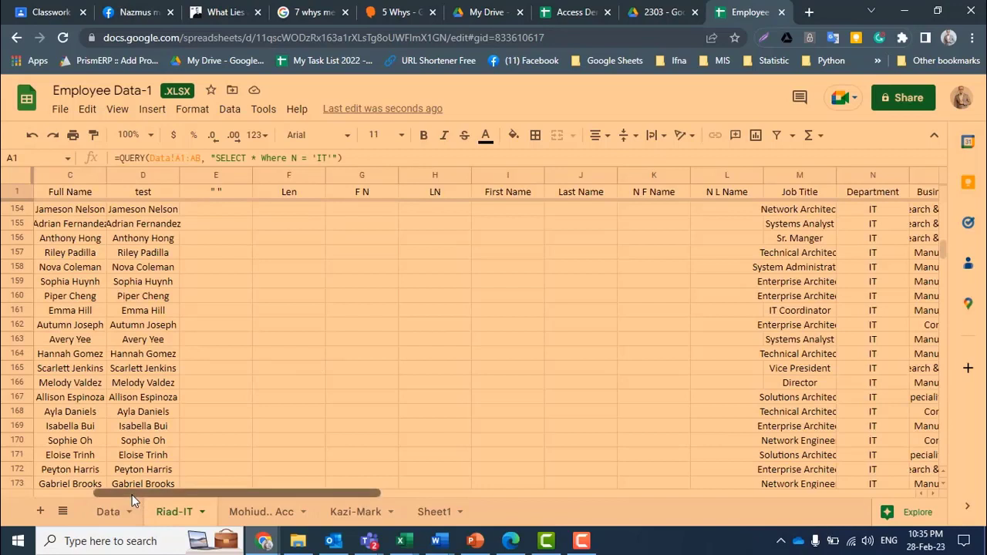
Step: Examine the query formula in the Riad-IT sheet and the filtered Department column in the Data sheet
drag(133, 493, 35, 495)
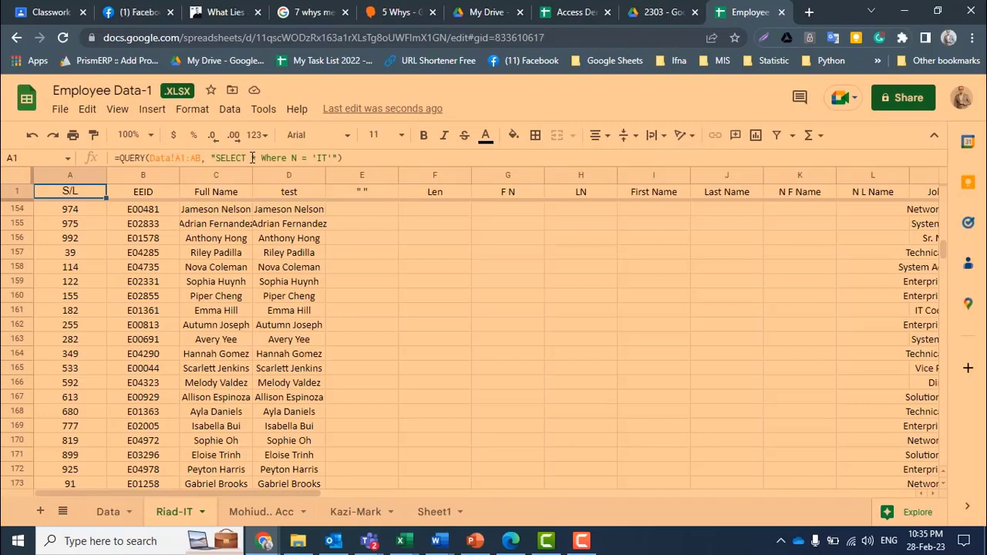
key(ctrl+shift+Page_Up)
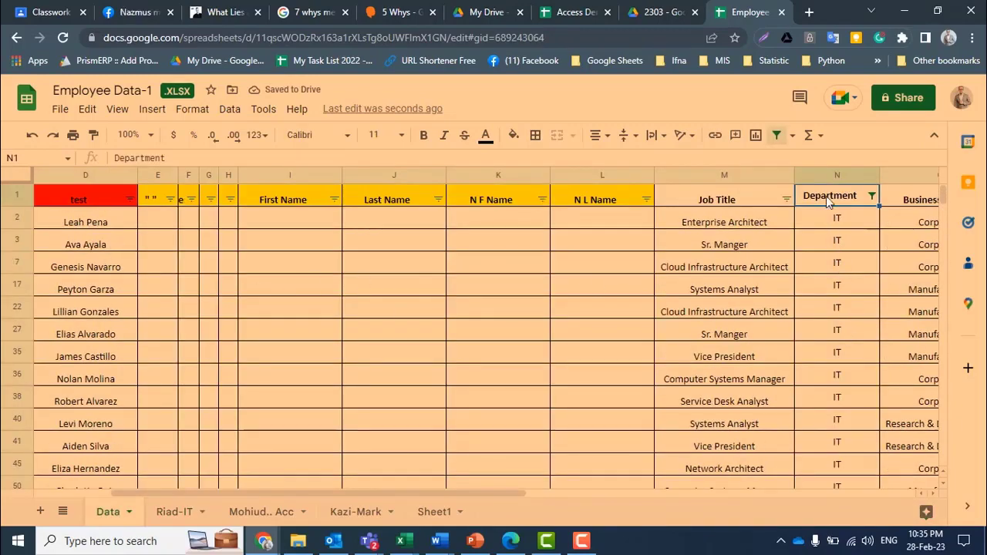
click(826, 174)
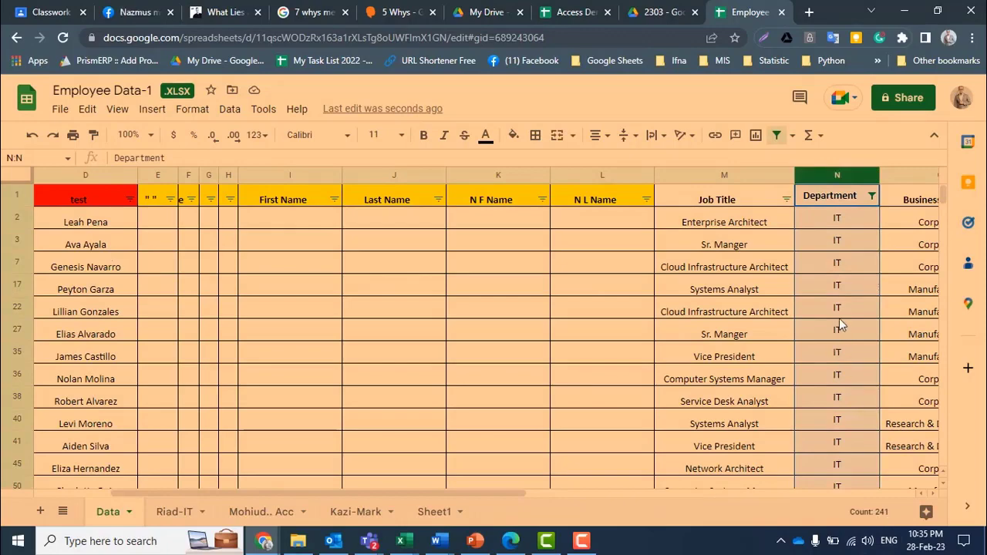
scroll(845, 309, down, 2)
scroll(846, 333, down, 1)
scroll(787, 331, up, 4)
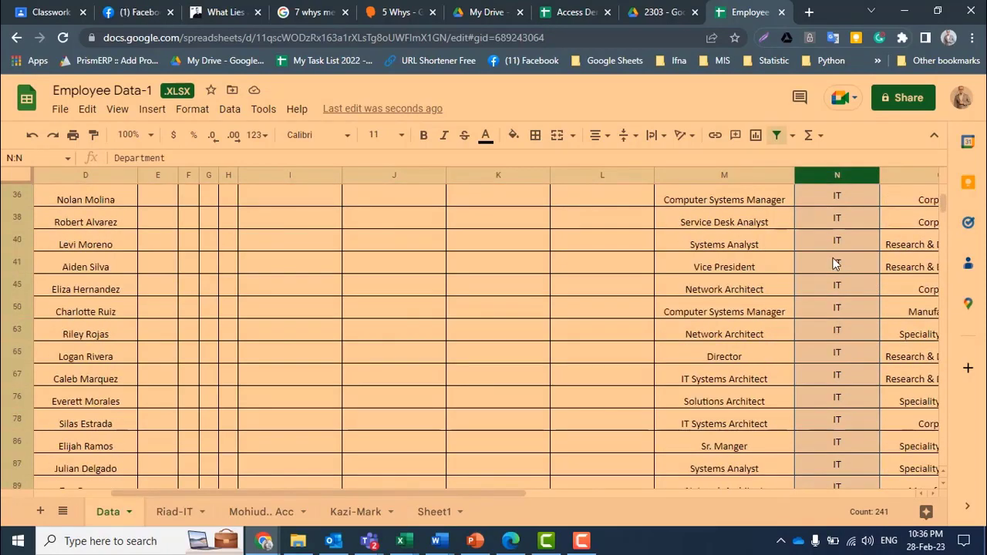
click(744, 226)
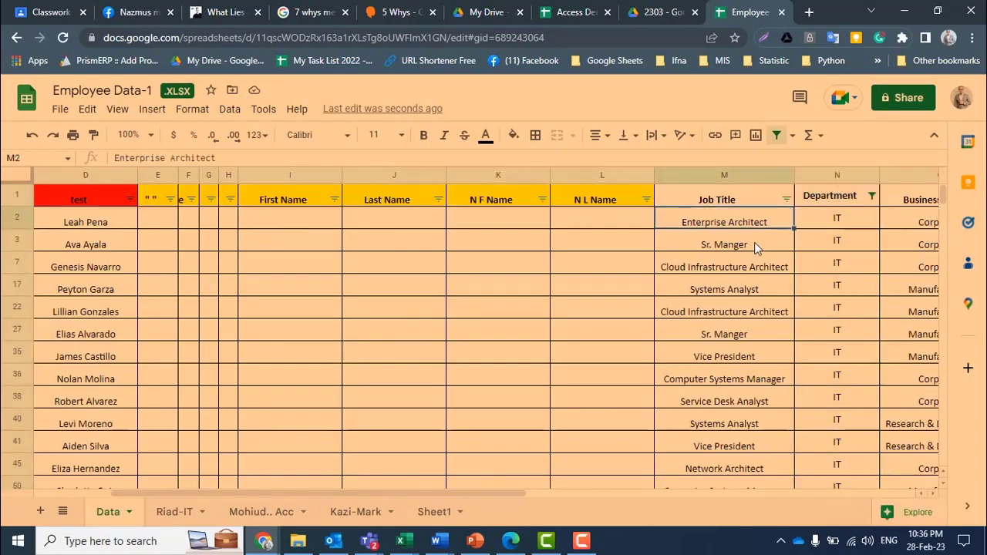
Step: Check the first and last filtered employee records in the EEID column of the Data sheet
key(ctrl+Down)
key(Left)
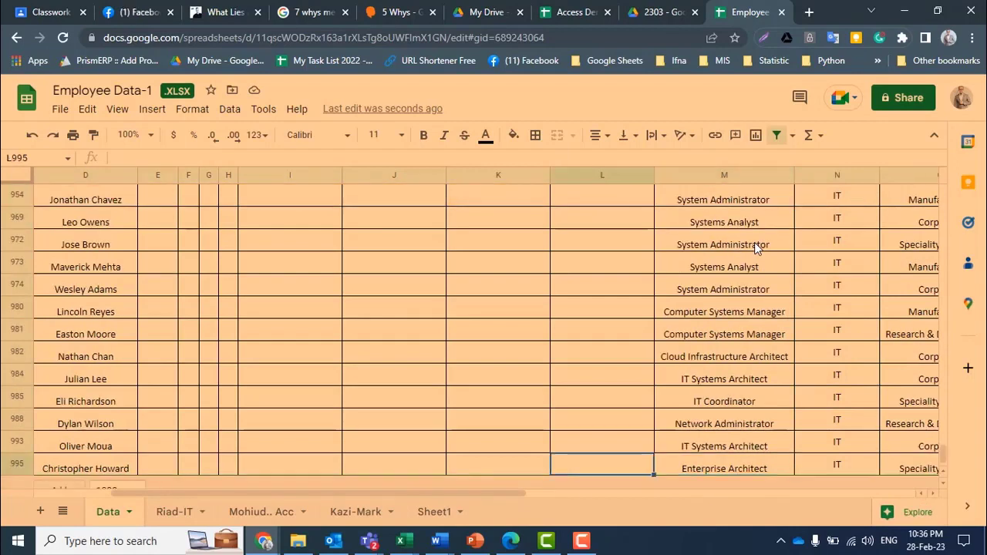
key(Left)
key(ctrl+Left)
key(ctrl+Left)
key(Right)
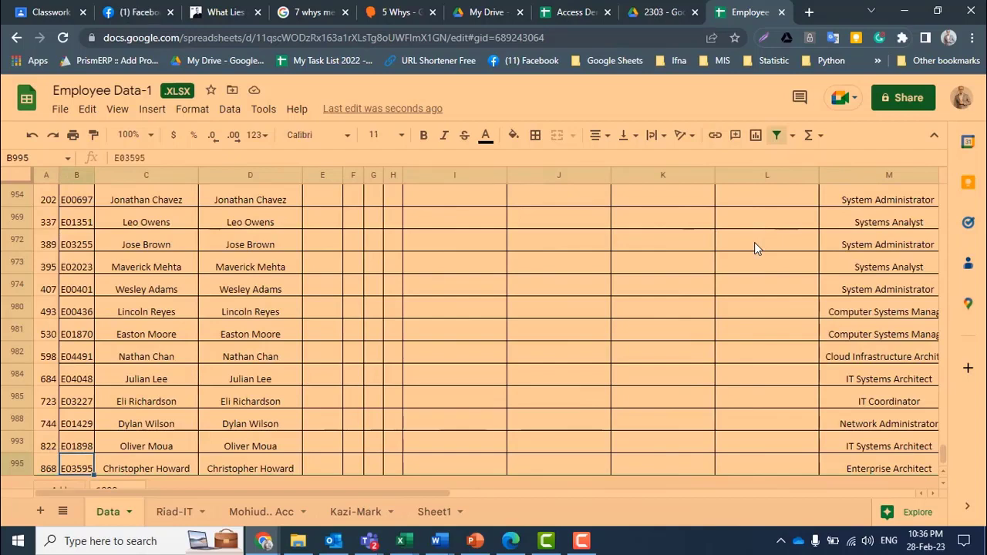
key(ctrl+Up)
key(Down)
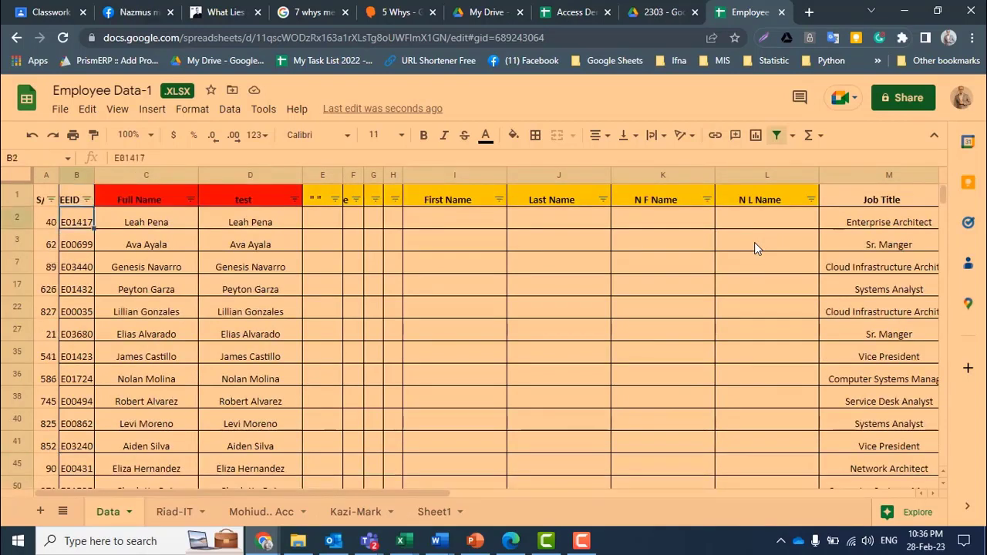
key(ctrl+Down)
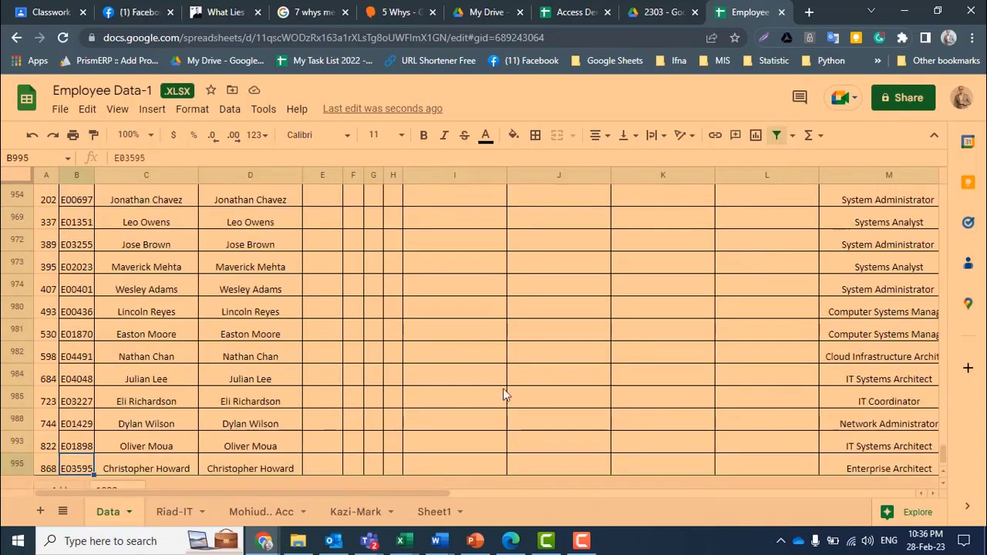
Step: Check the first and last EEID records in the Riad-IT sheet for comparison with the filtered Data sheet
click(171, 513)
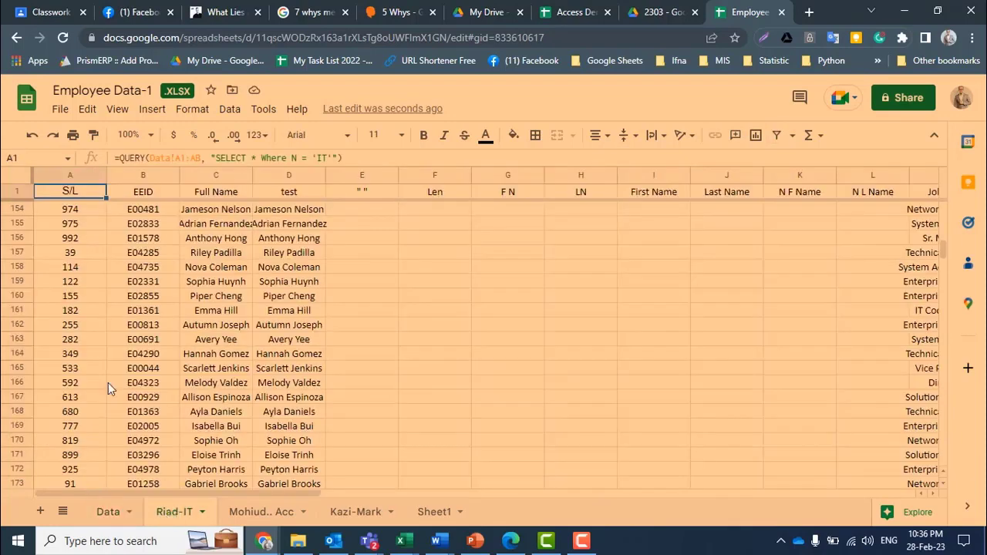
click(140, 211)
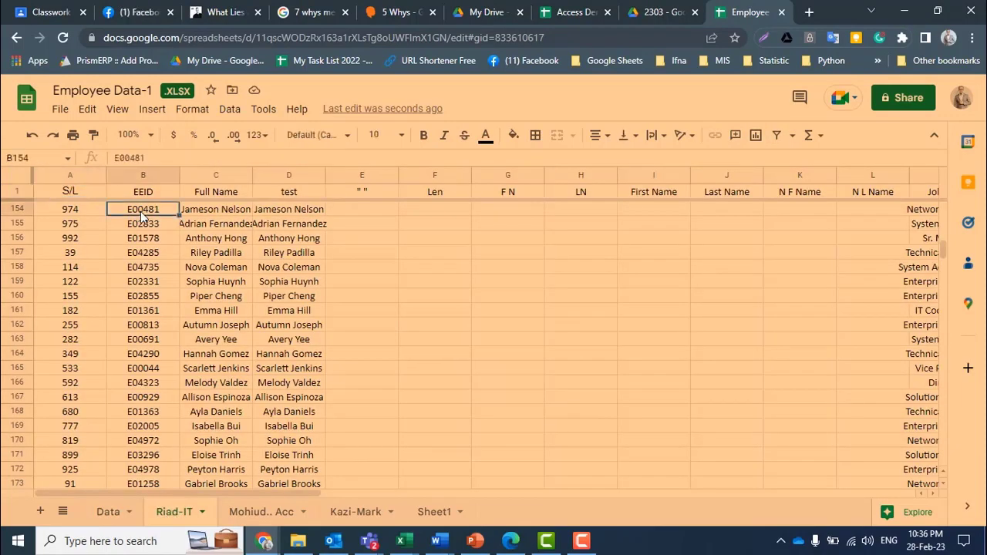
key(ctrl+Down)
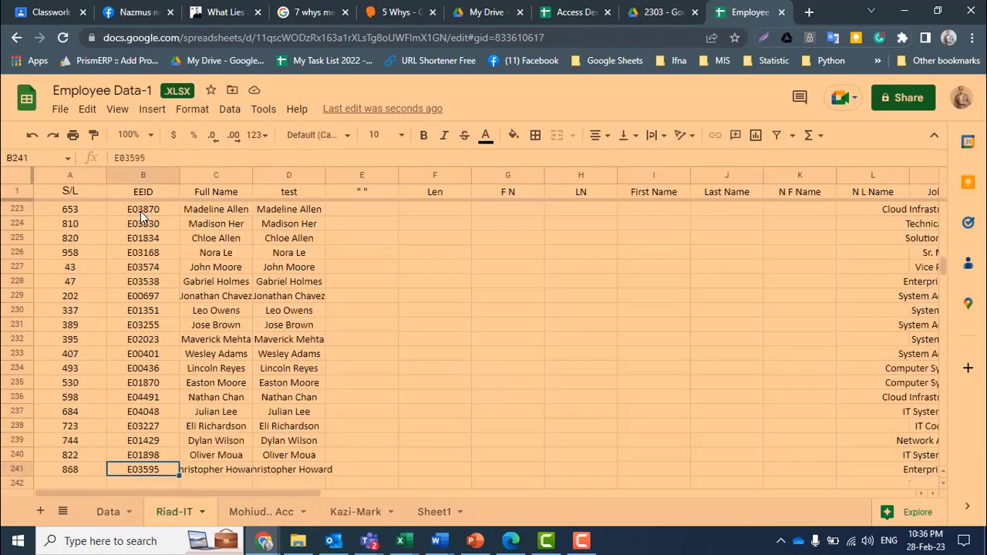
key(Down)
key(Up)
key(ctrl+Up)
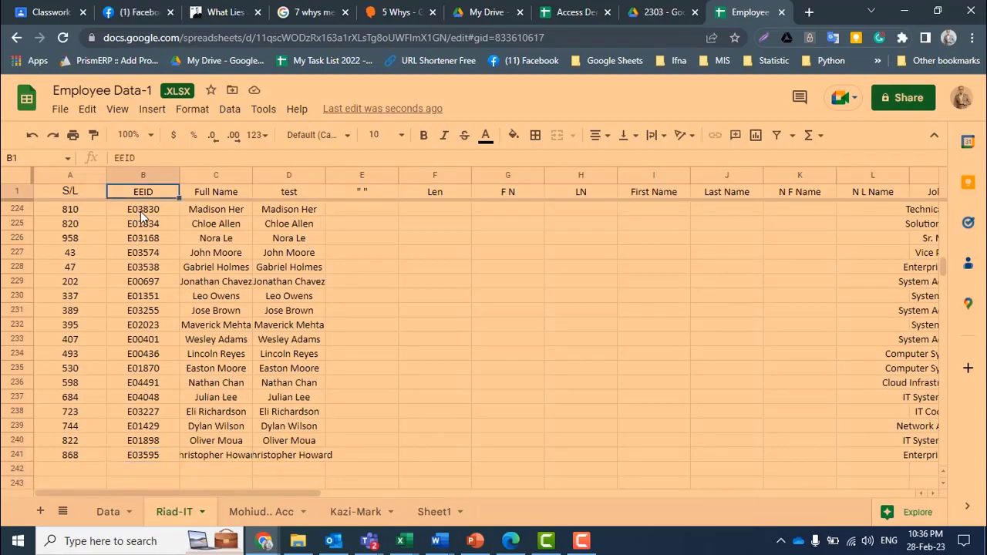
key(Down)
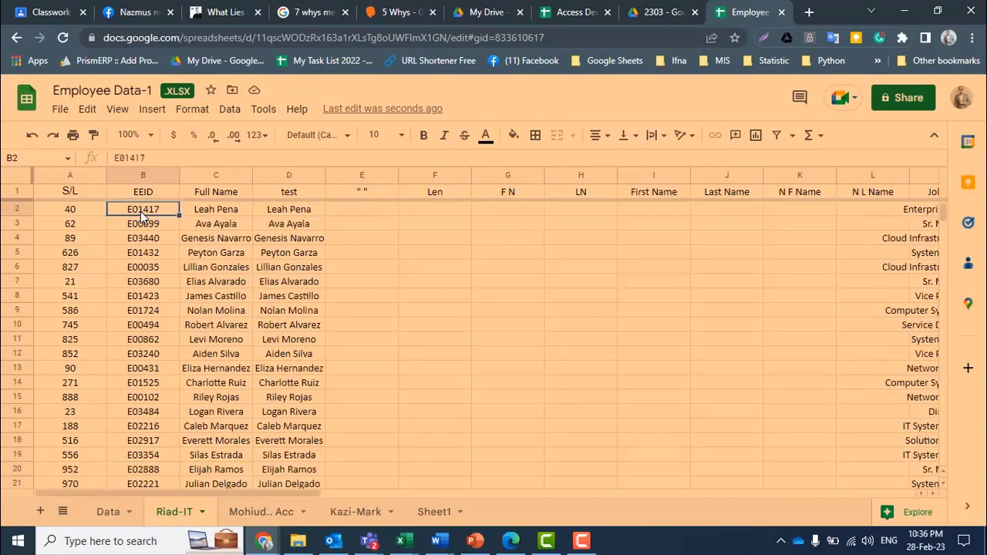
Step: Go across the first record to its Department value and fit the Job Title column's width to its contents in Riad-IT
key(Right)
key(Right)
key(Right)
key(Right)
key(Right)
key(Right)
key(Right)
key(Right)
key(Right)
key(Right)
key(Right)
key(Right)
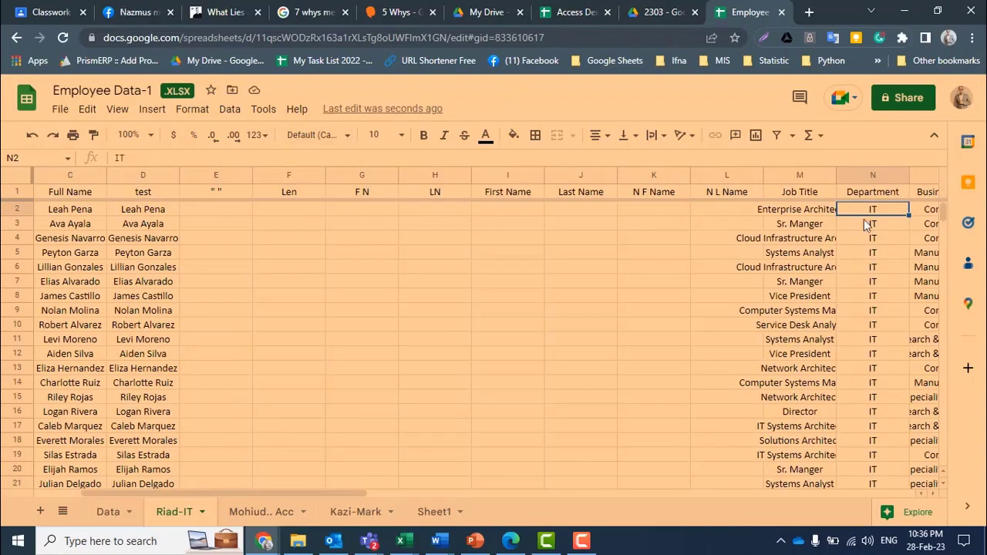
click(800, 175)
double_click(835, 177)
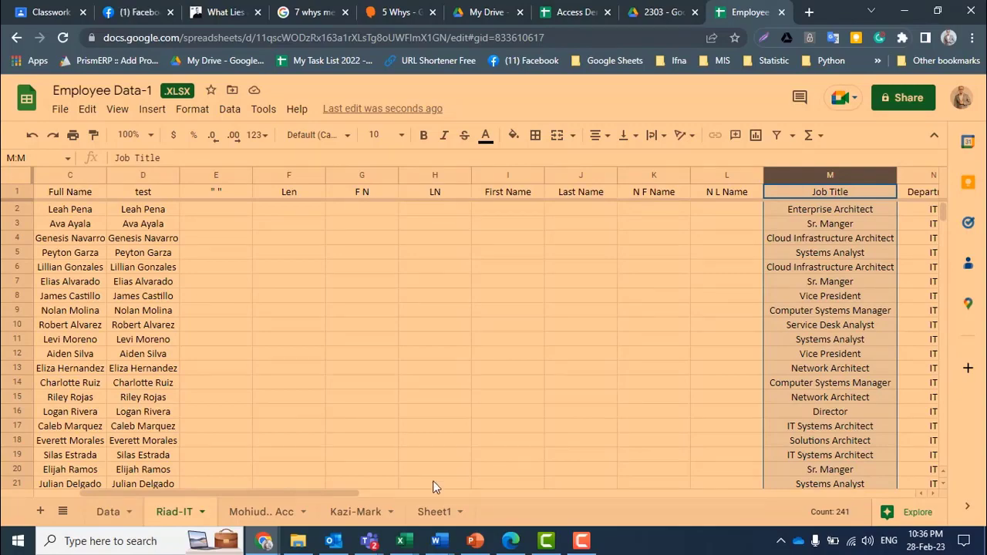
Step: Clear the IT filter on the Data sheet's Department column by selecting all values
click(108, 512)
scroll(743, 334, up, 10)
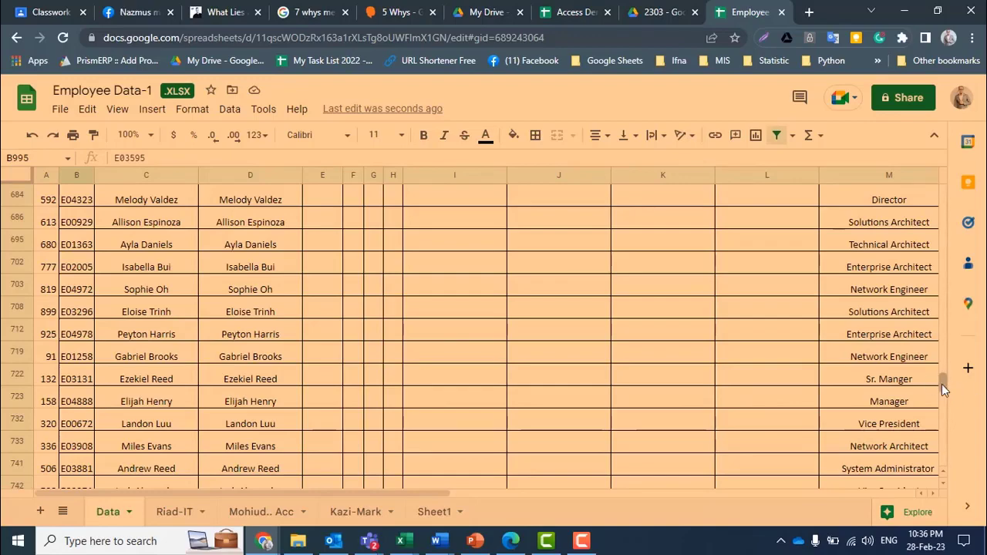
drag(943, 382, 918, 176)
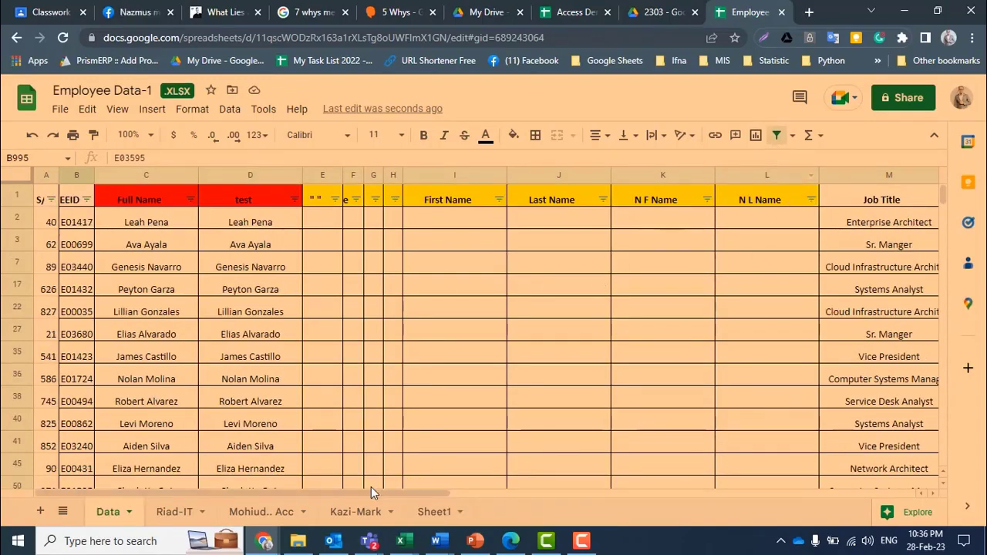
drag(411, 500, 519, 499)
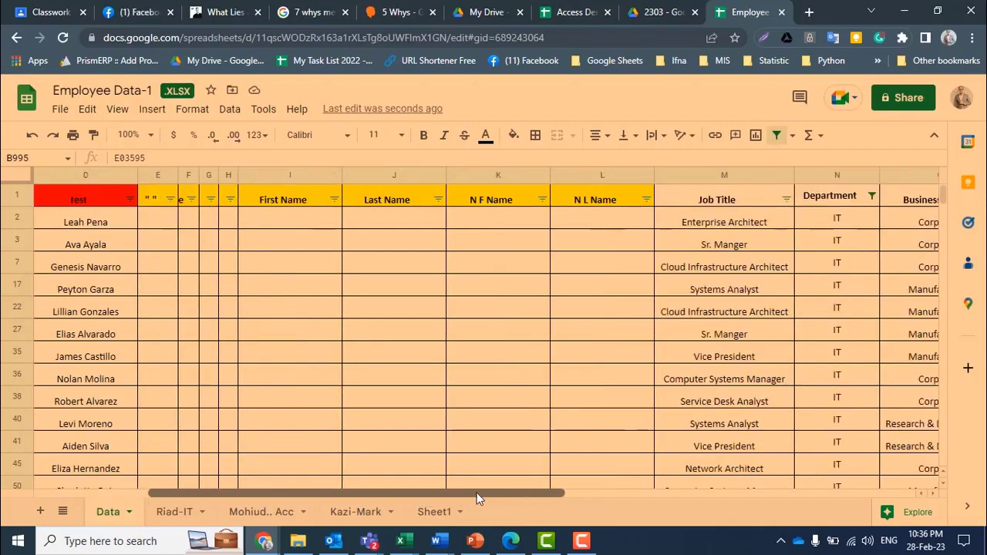
click(867, 199)
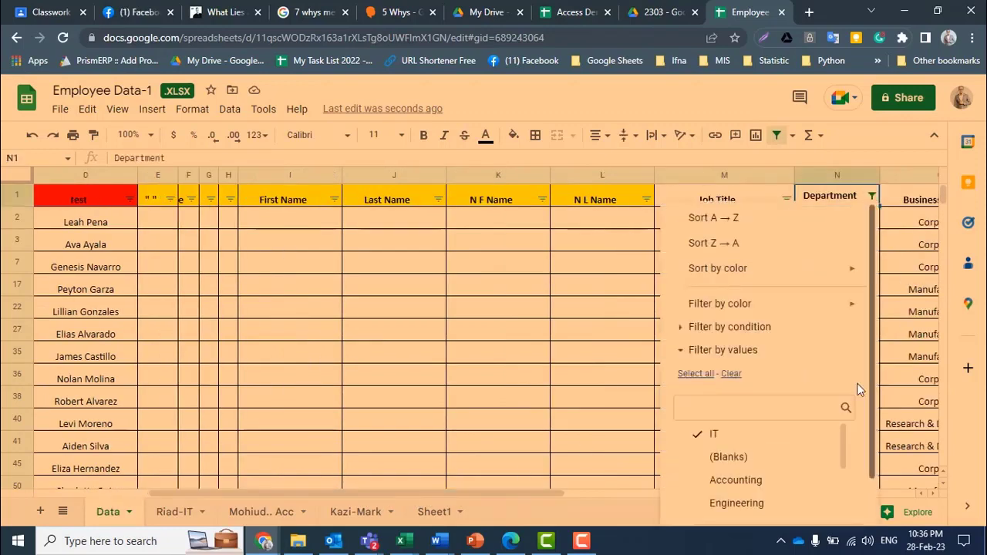
click(694, 374)
scroll(875, 369, down, 1)
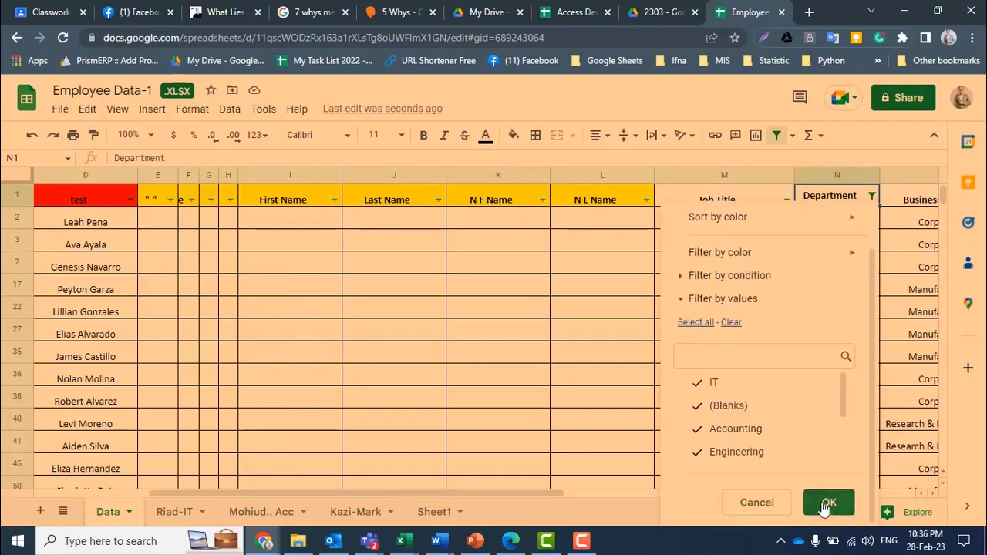
click(826, 505)
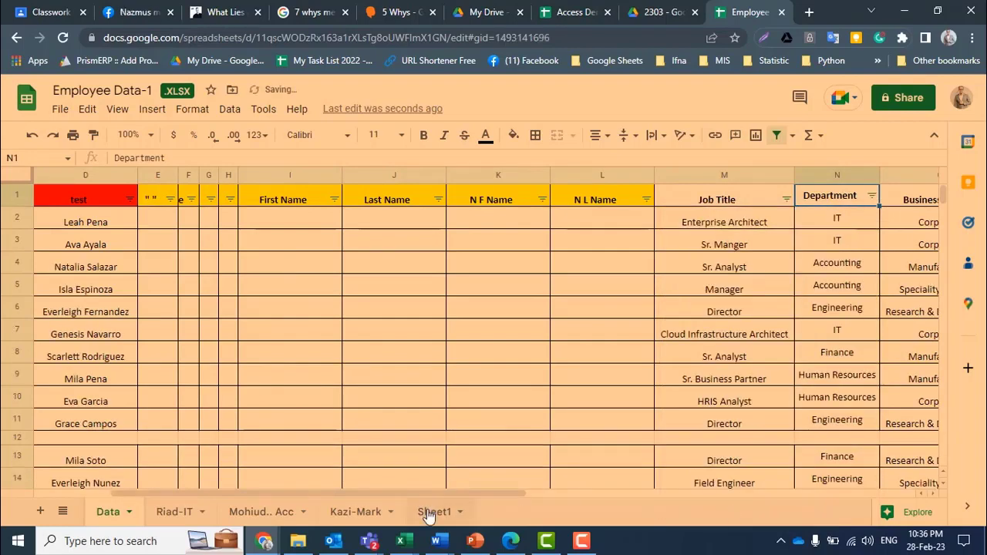
Step: Copy the employee record in row 4 of Sheet1 into the empty row 12 of the Data sheet
click(434, 512)
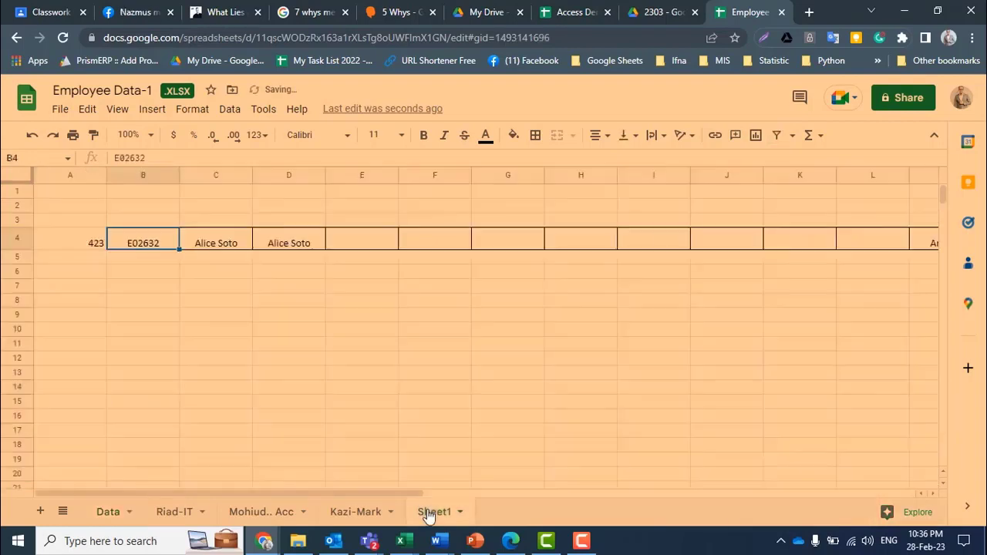
click(17, 238)
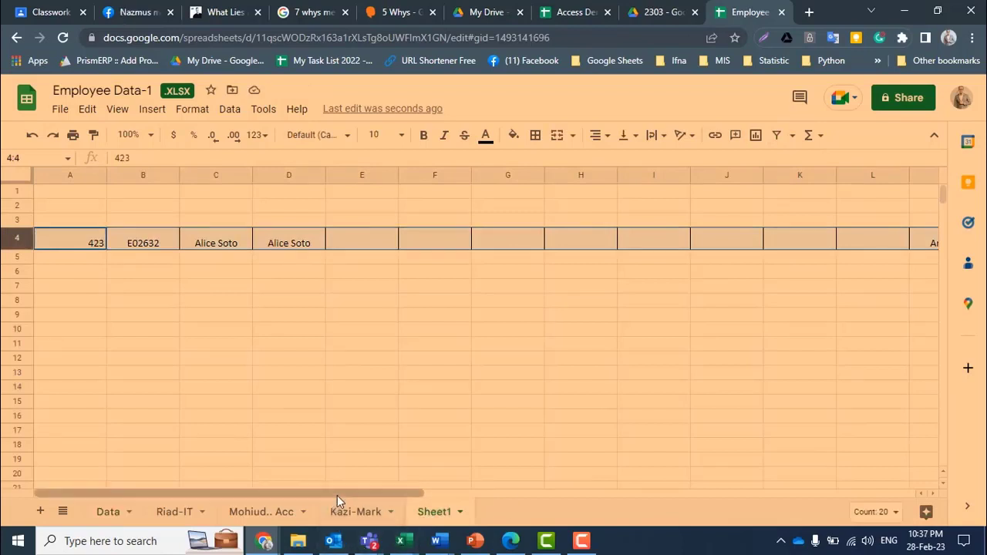
drag(337, 495, 131, 372)
key(ctrl+c)
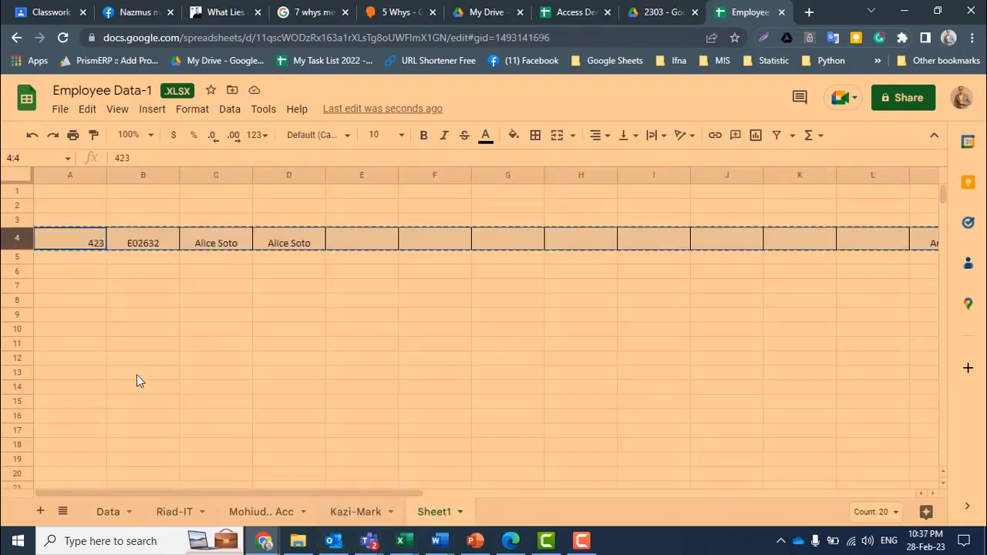
click(116, 513)
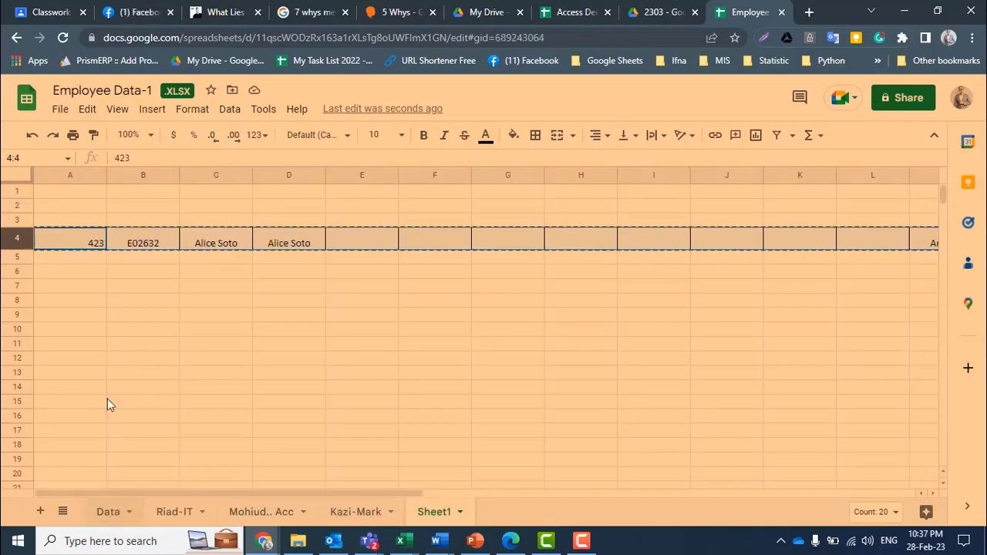
scroll(62, 367, down, 2)
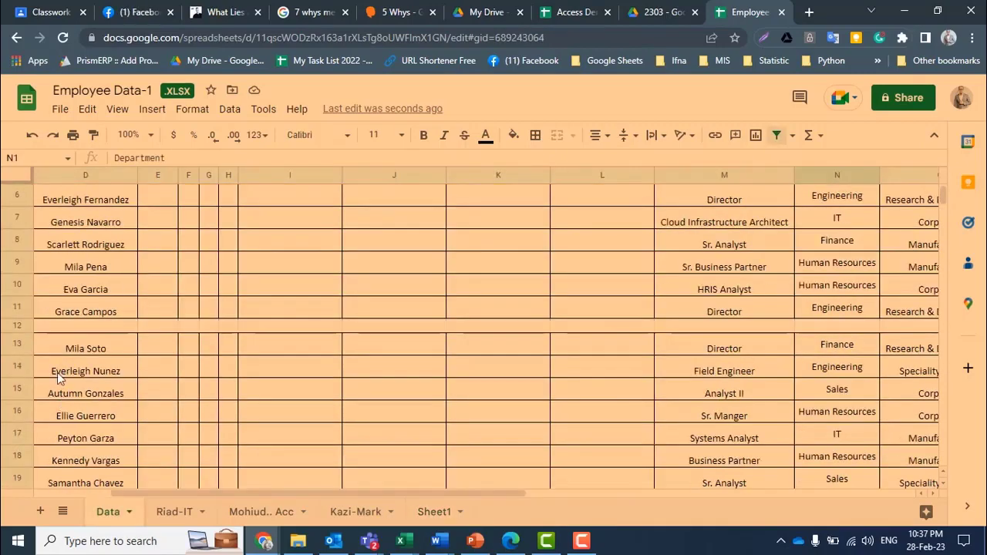
click(24, 325)
key(ctrl+v)
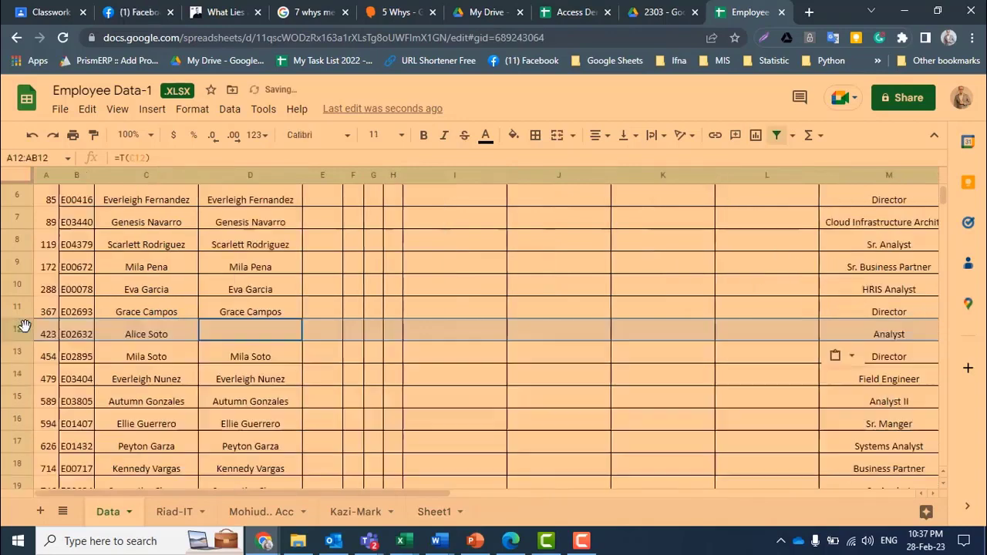
Step: Change the Department in N12 of the Data sheet to IT by copying the value from N7
drag(306, 497, 503, 498)
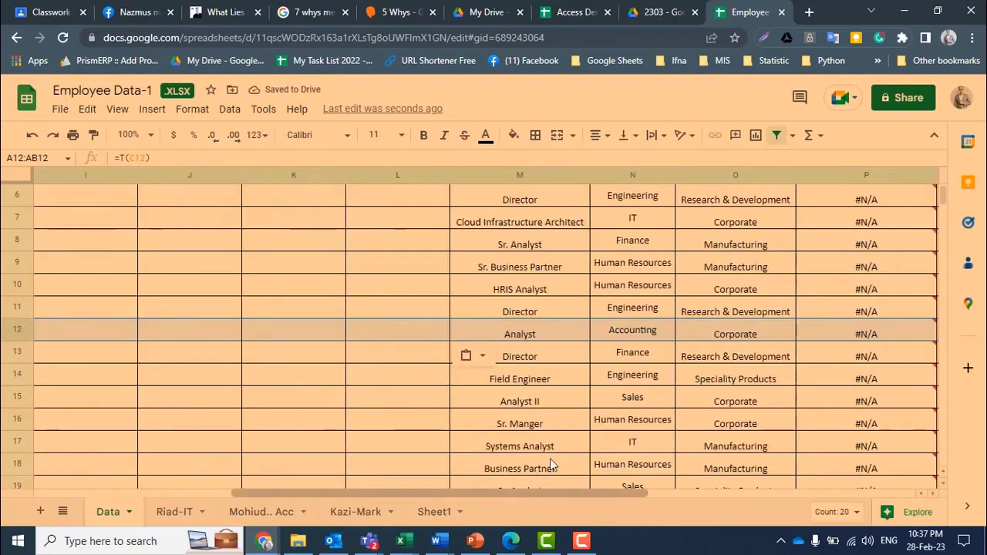
click(637, 334)
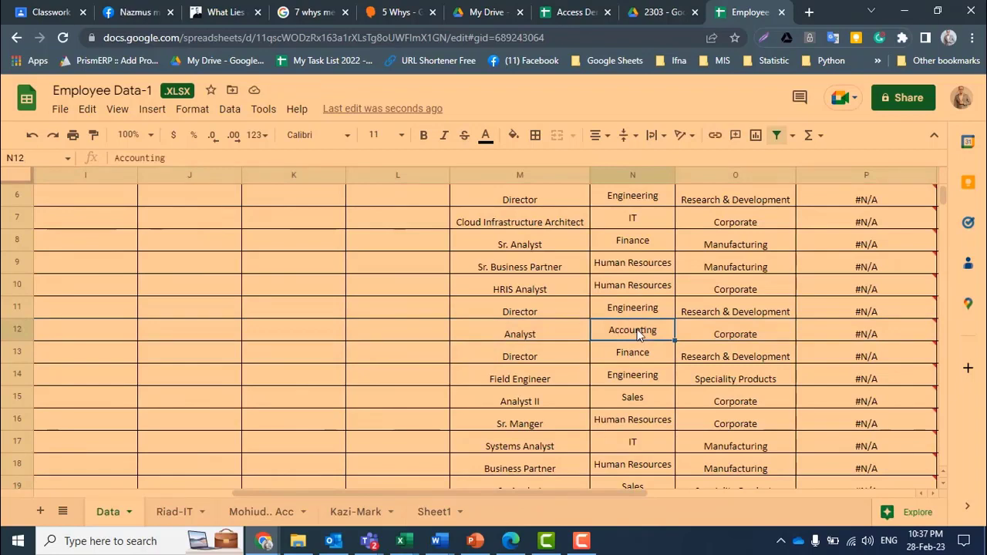
click(629, 226)
key(ctrl+c)
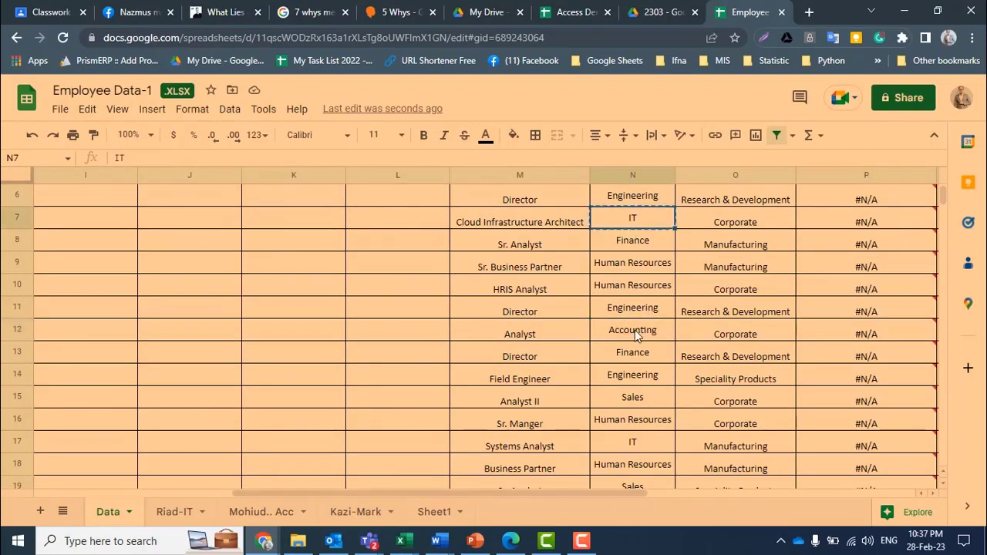
click(635, 331)
key(ctrl+v)
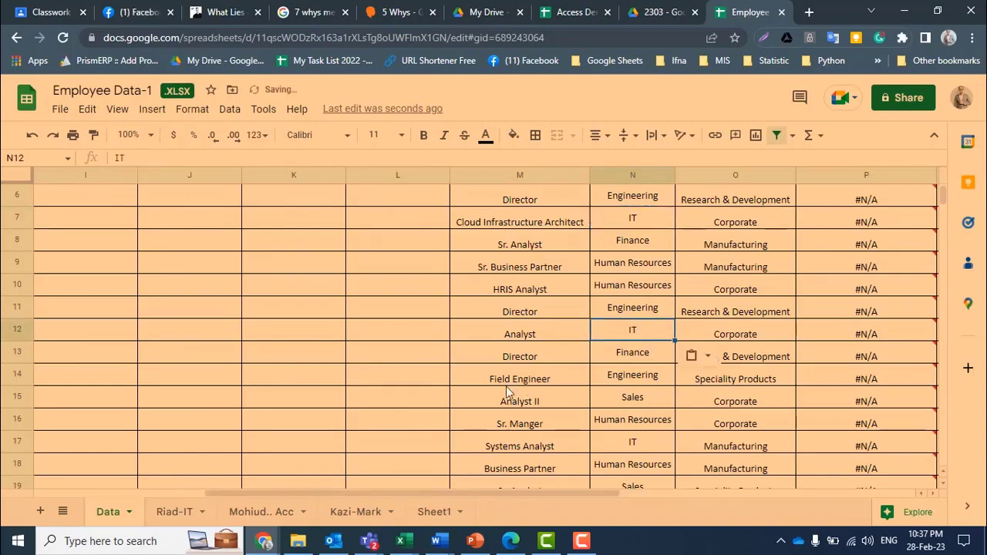
Step: Check the Riad-IT query output for the employee record added to the Data sheet
click(378, 340)
click(176, 515)
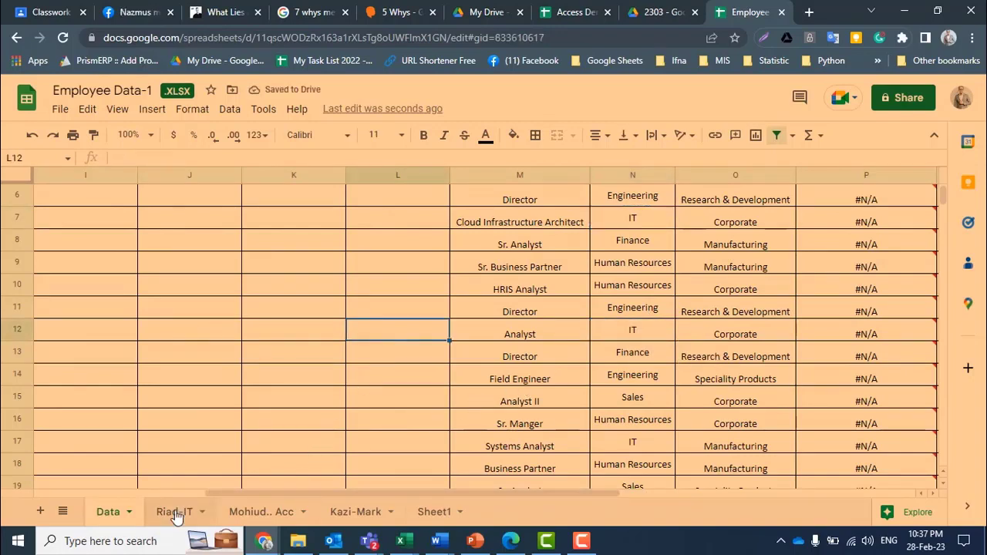
click(509, 283)
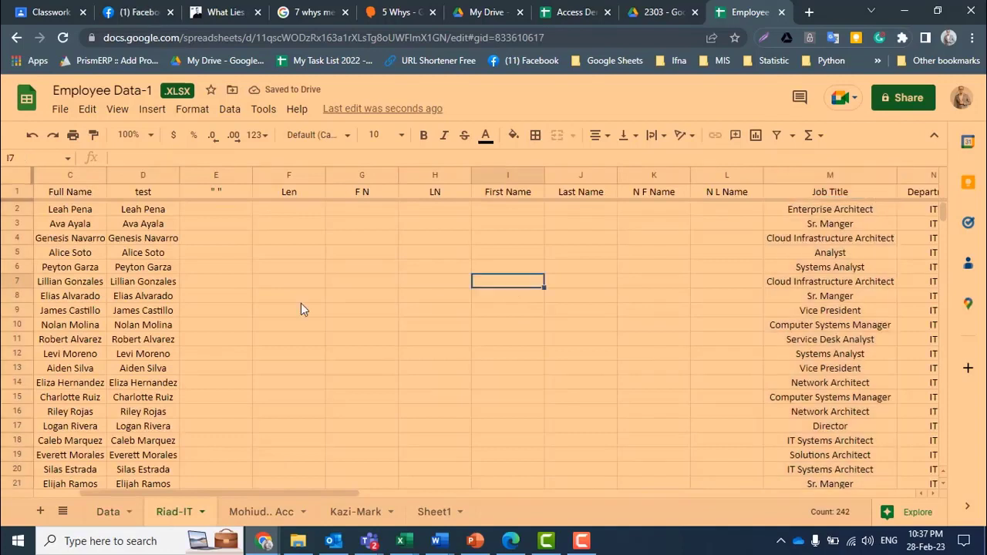
click(51, 256)
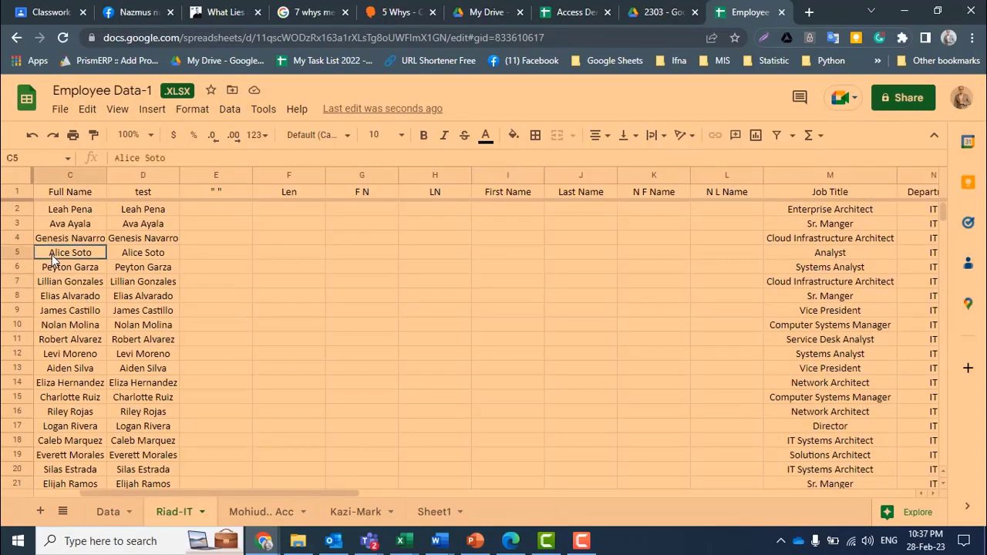
Step: Inspect the added employee's record in row 5 of Riad-IT across to its Department column
click(16, 251)
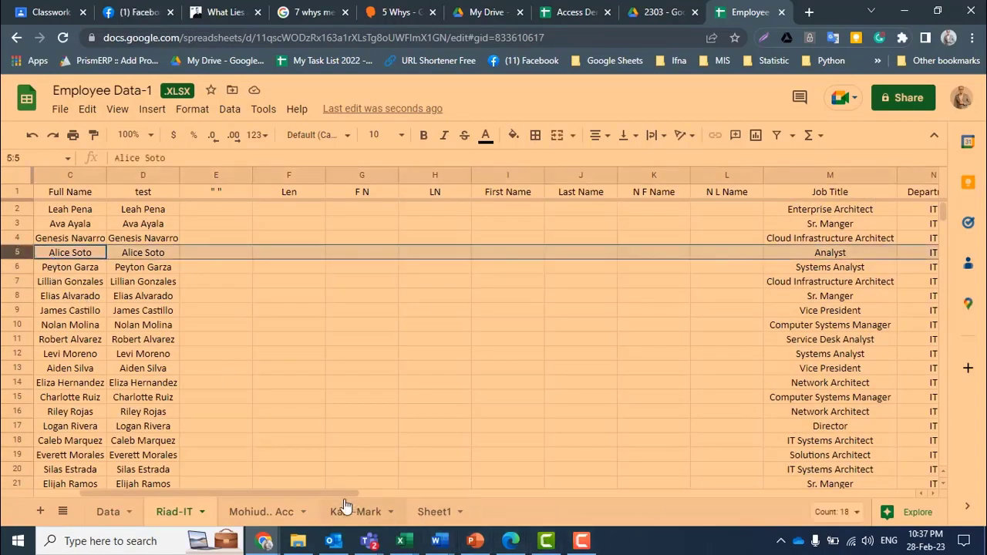
drag(342, 497, 465, 499)
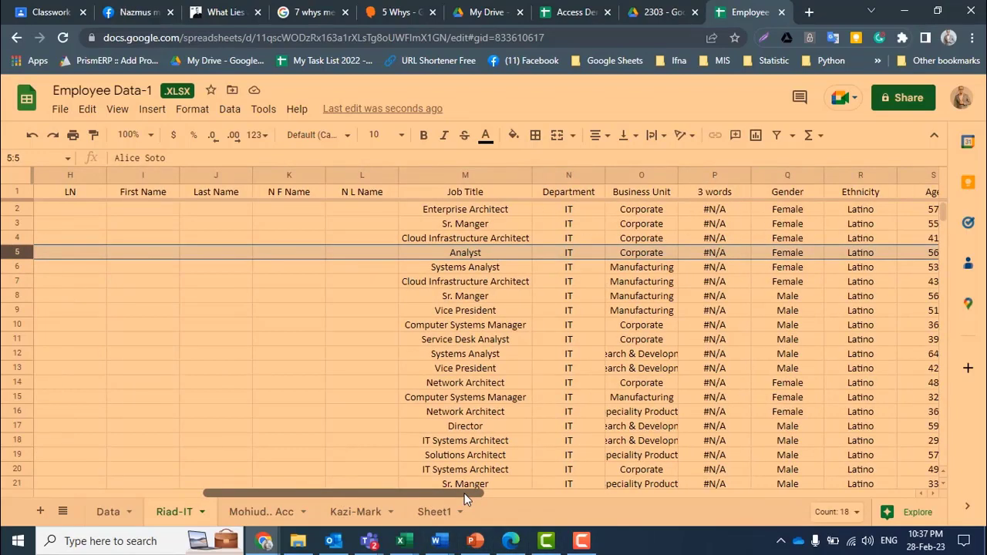
Step: Change the Department in N12 of the Data sheet to Accounting by copying the value from N47
click(108, 512)
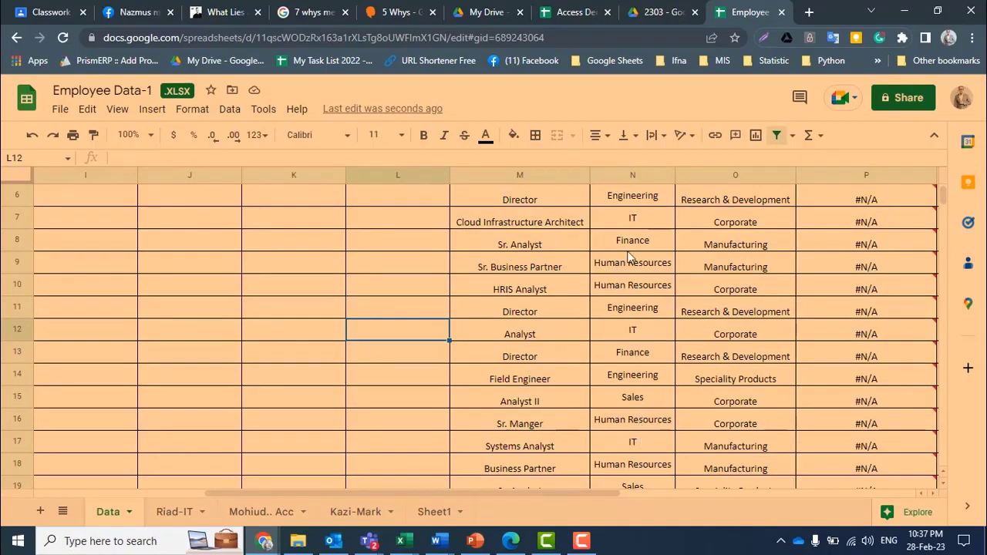
scroll(627, 251, down, 1)
scroll(663, 428, down, 3)
scroll(662, 441, down, 8)
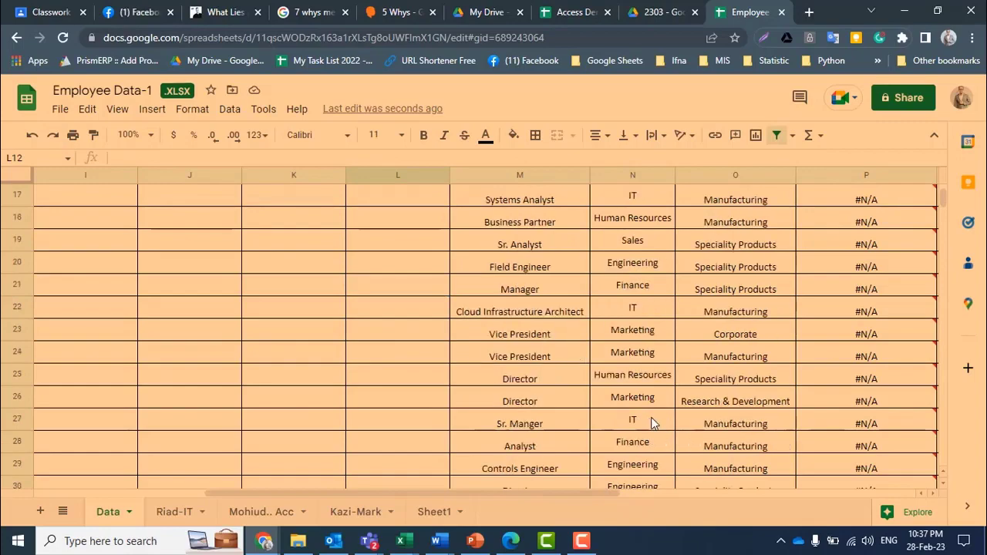
click(641, 399)
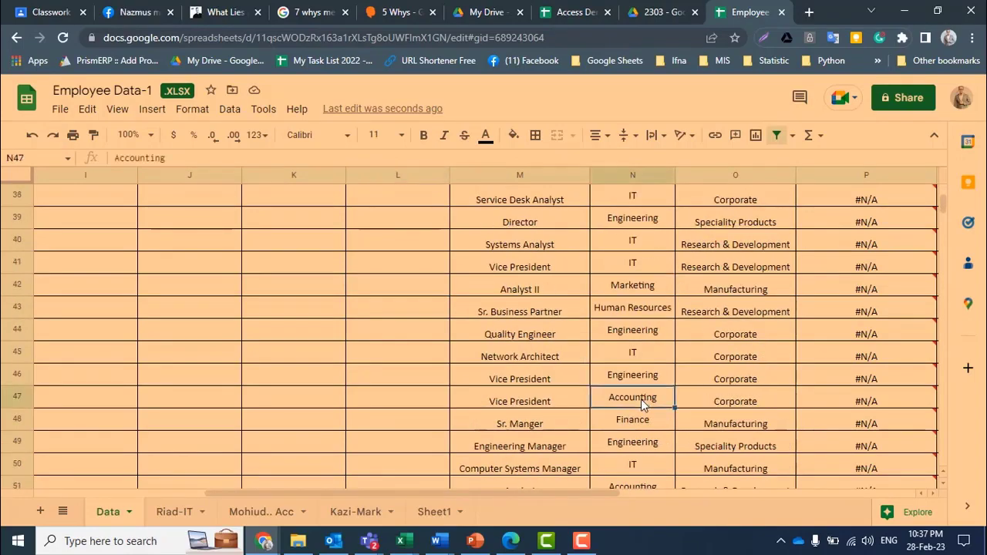
scroll(624, 374, up, 12)
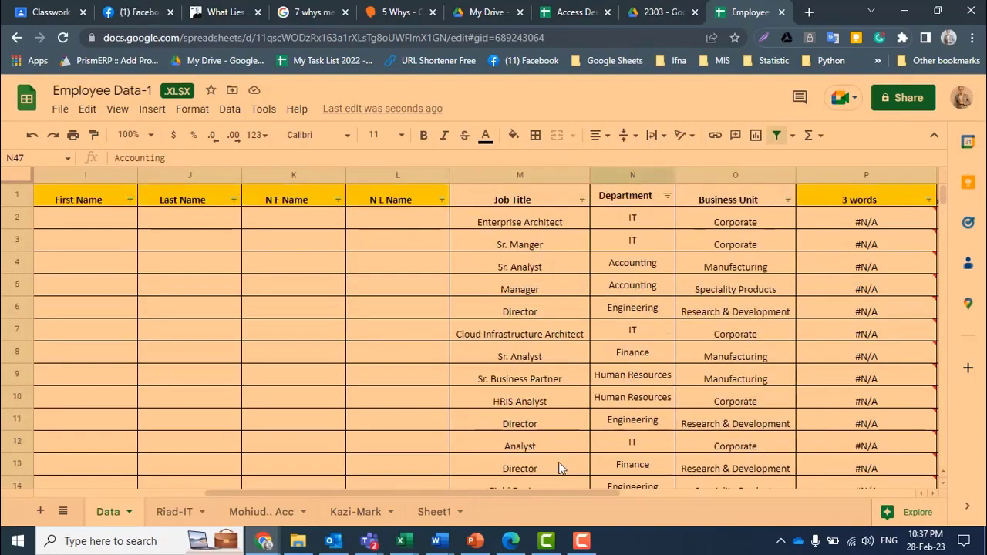
drag(526, 494, 253, 499)
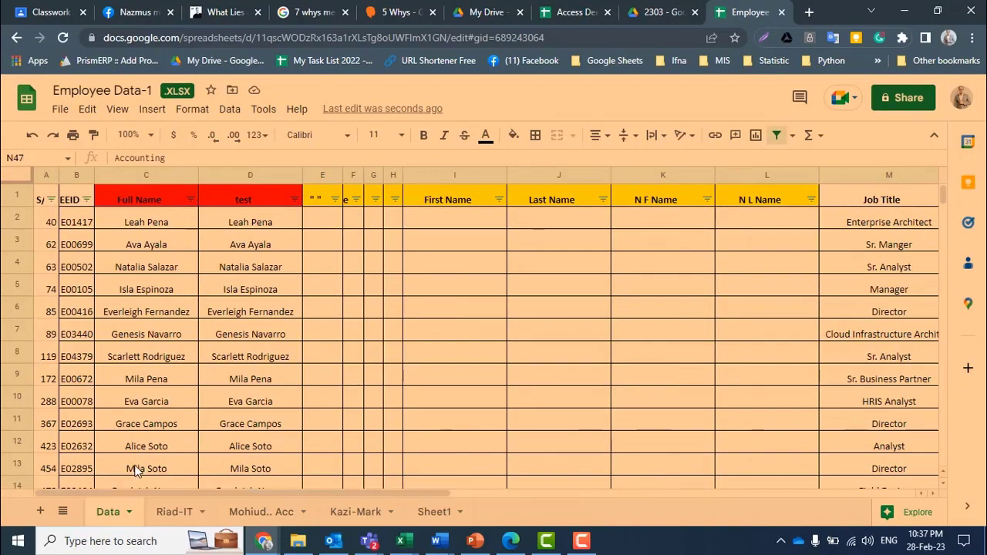
scroll(136, 344, down, 1)
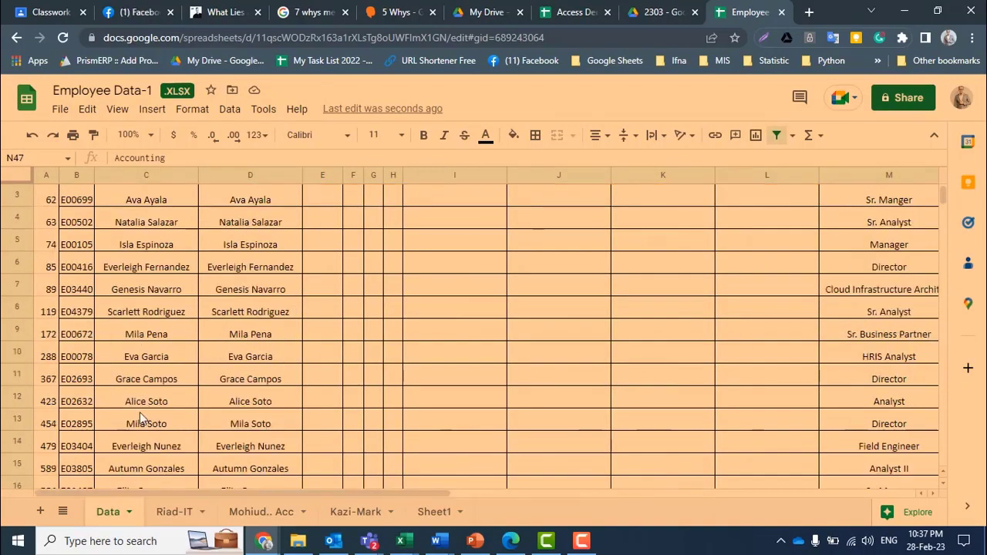
click(14, 398)
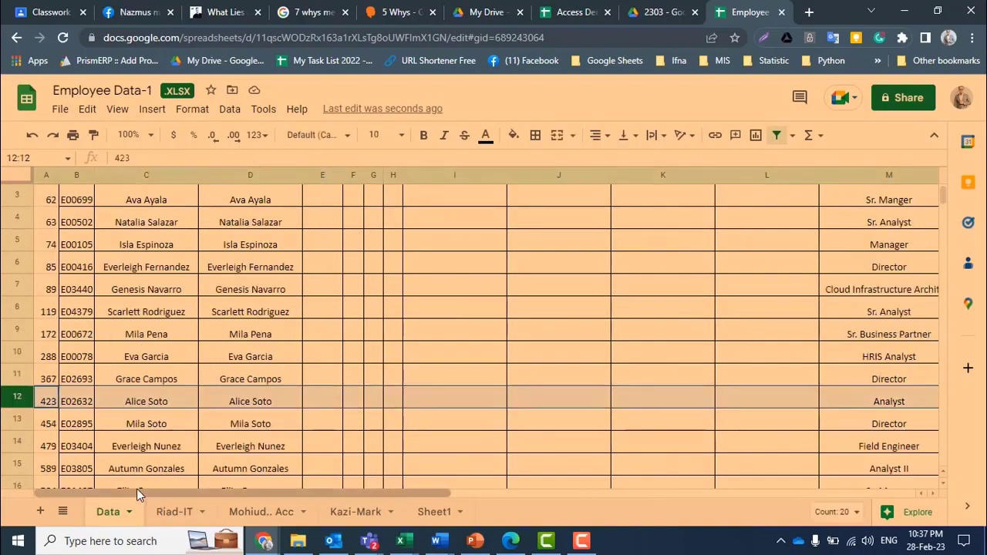
drag(130, 493, 404, 519)
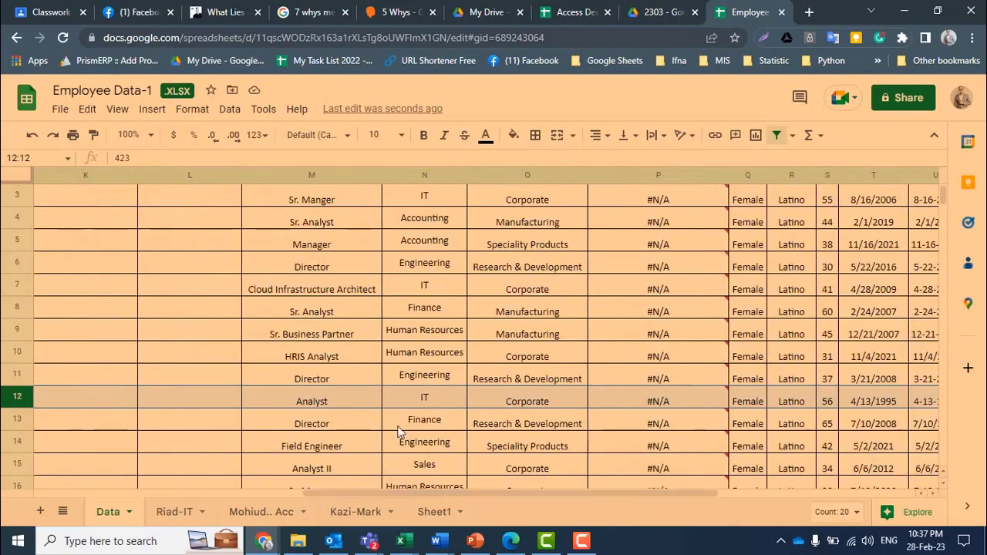
click(407, 397)
text(Accounting)
key(Return)
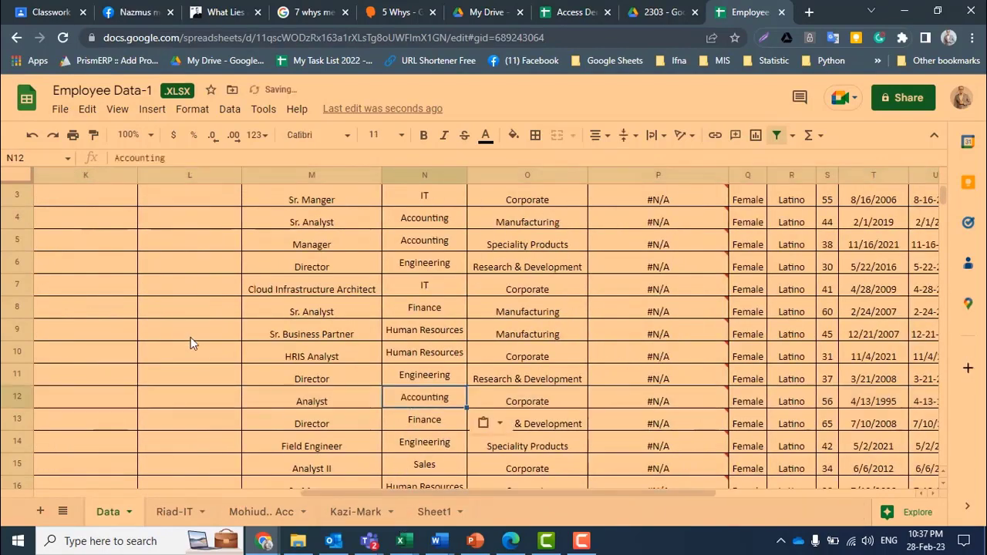
click(164, 324)
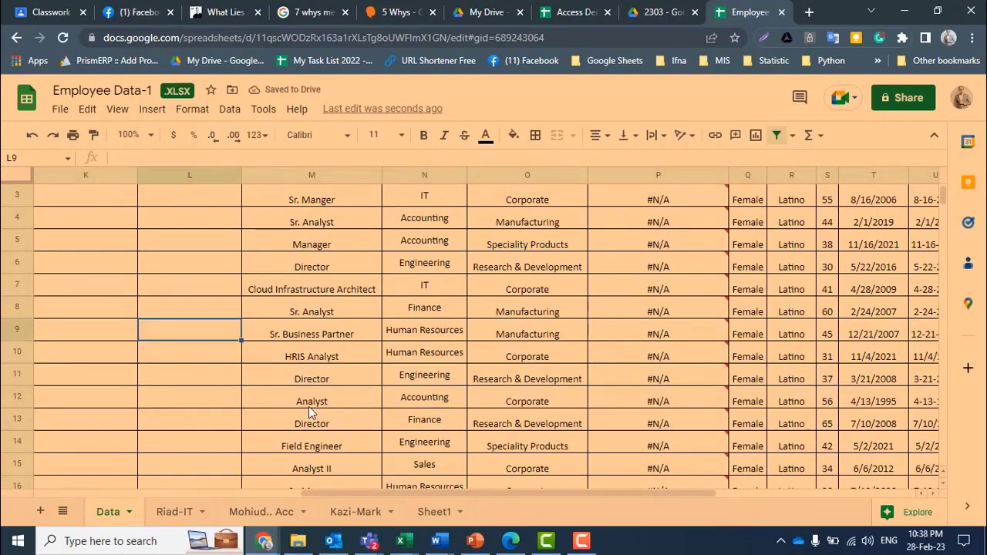
Step: Check the Full Name column of Riad-IT for the employee whose Department was changed to Accounting
click(169, 519)
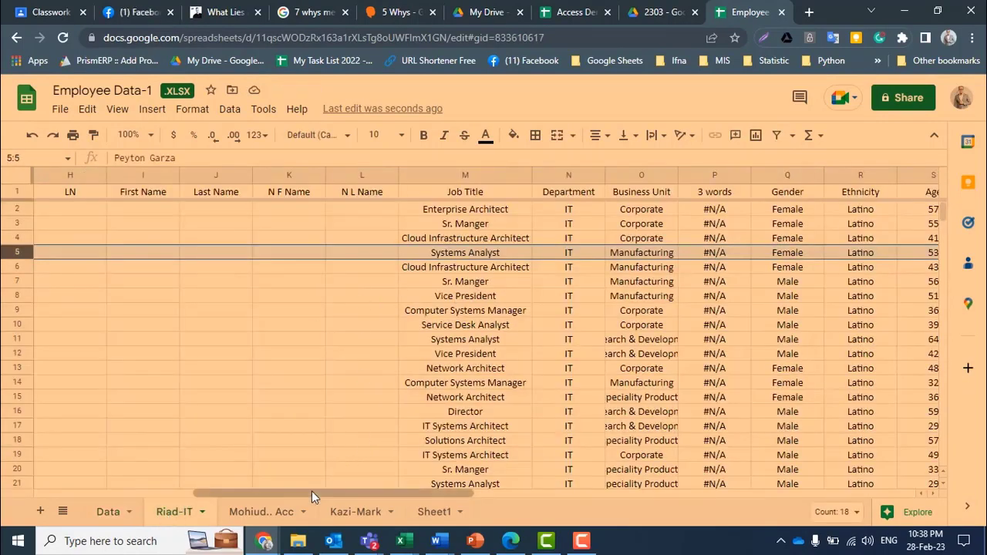
drag(312, 492, 4, 474)
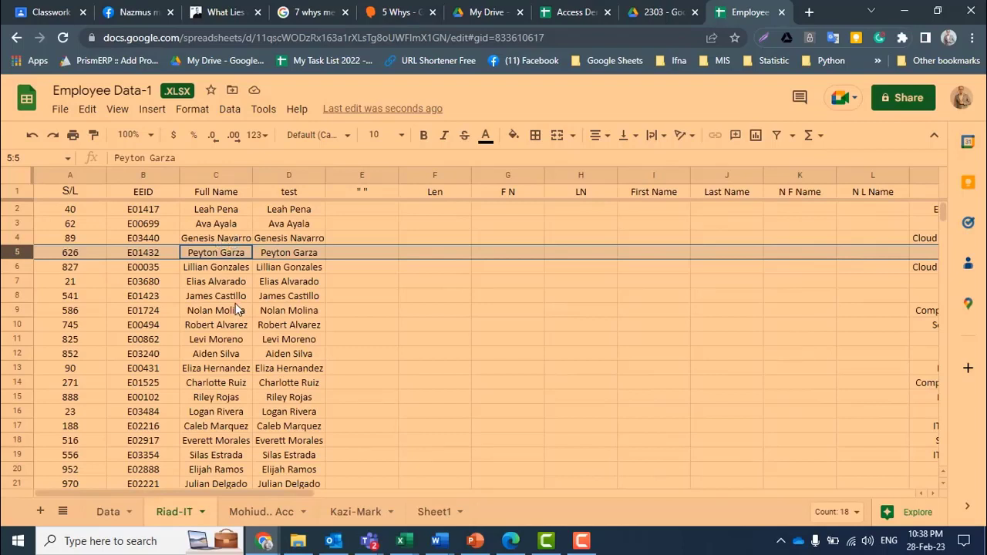
click(233, 228)
click(220, 257)
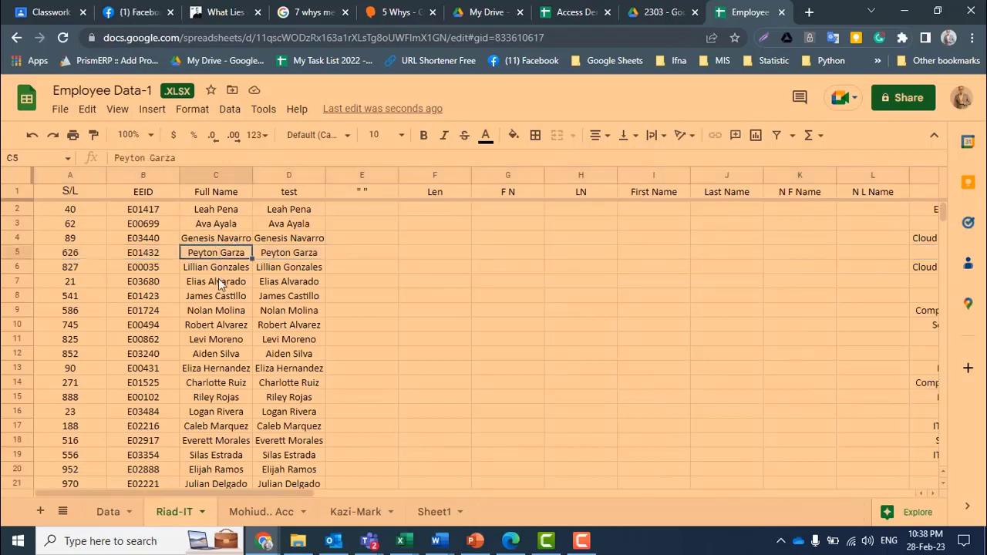
click(218, 278)
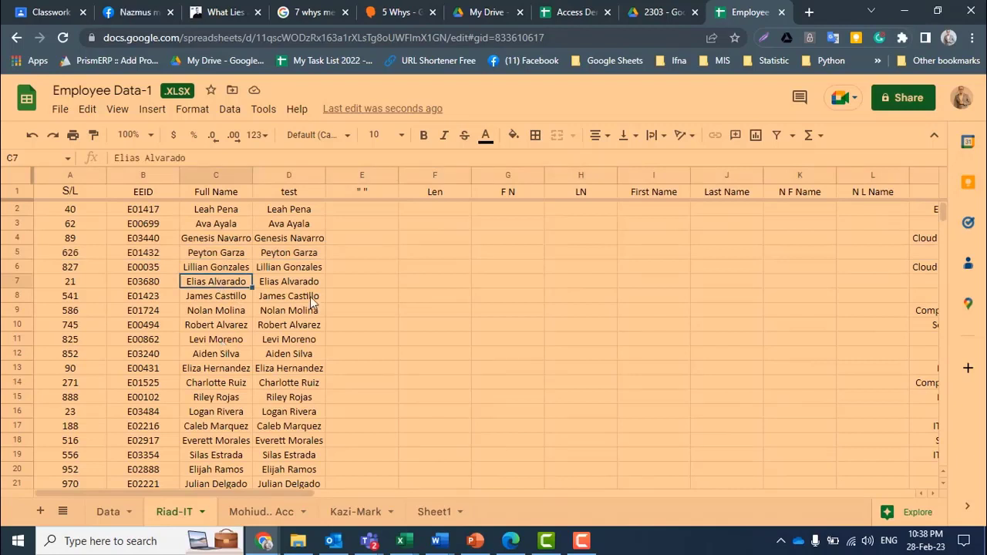
click(437, 271)
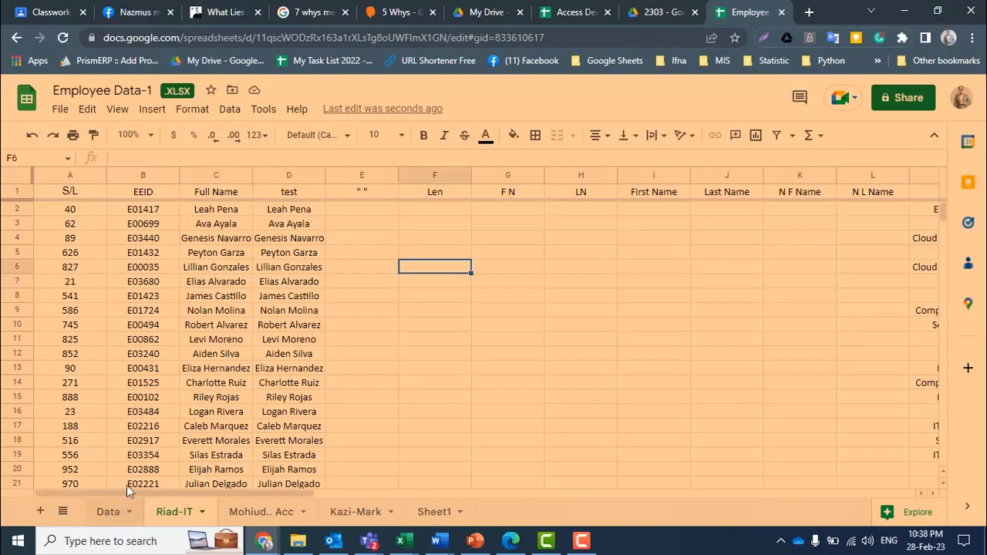
click(403, 339)
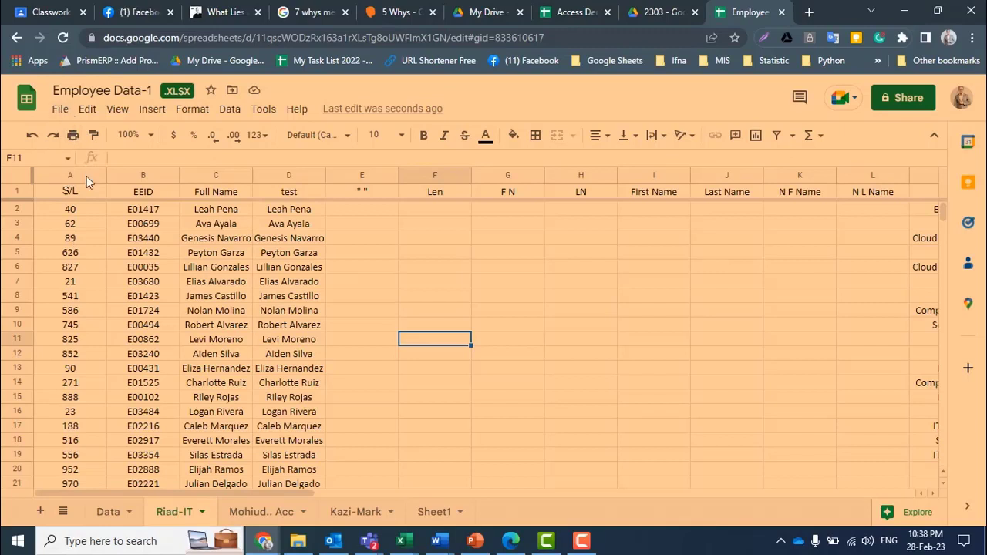
click(417, 402)
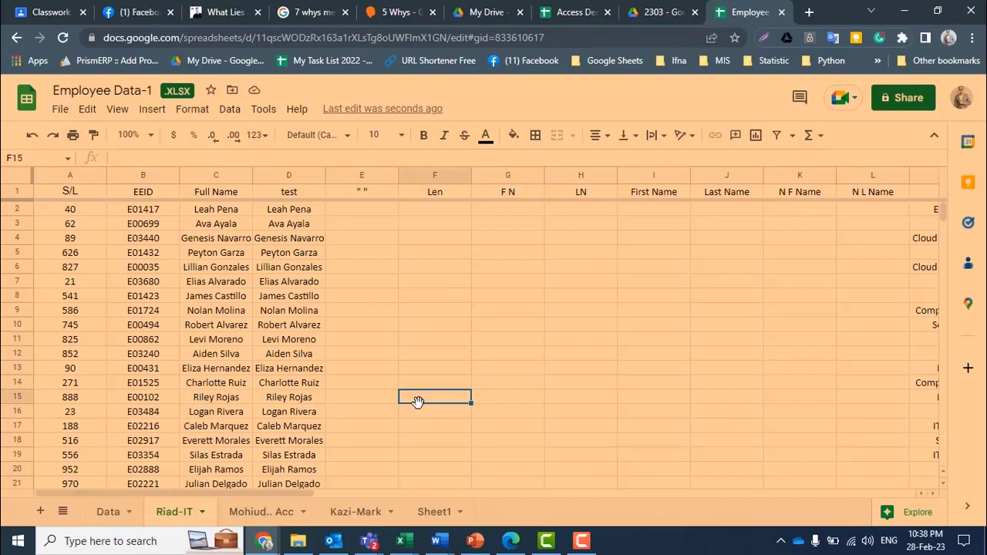
click(463, 328)
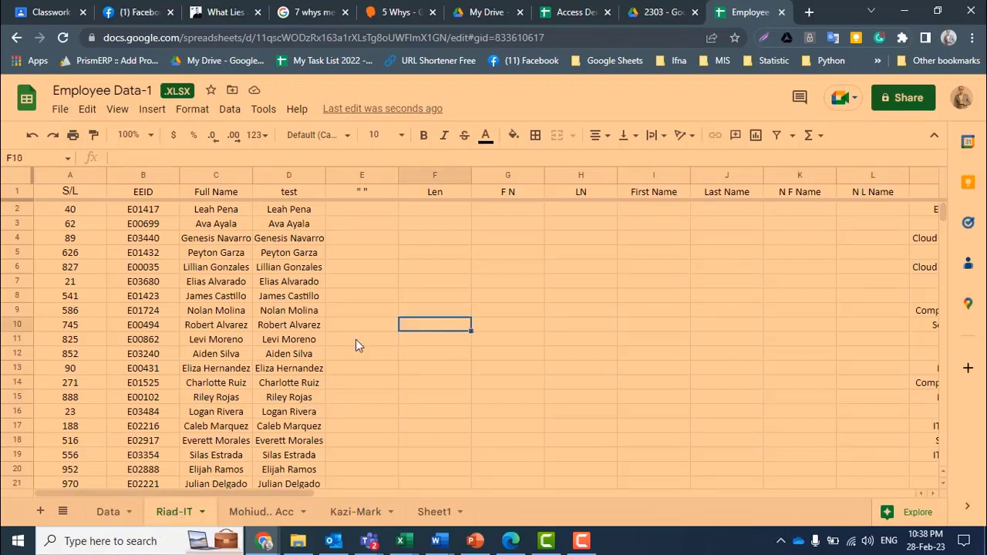
click(370, 297)
Step: Publish the Riad-IT sheet to the web as comma-separated values (.csv) and copy its published link
click(60, 109)
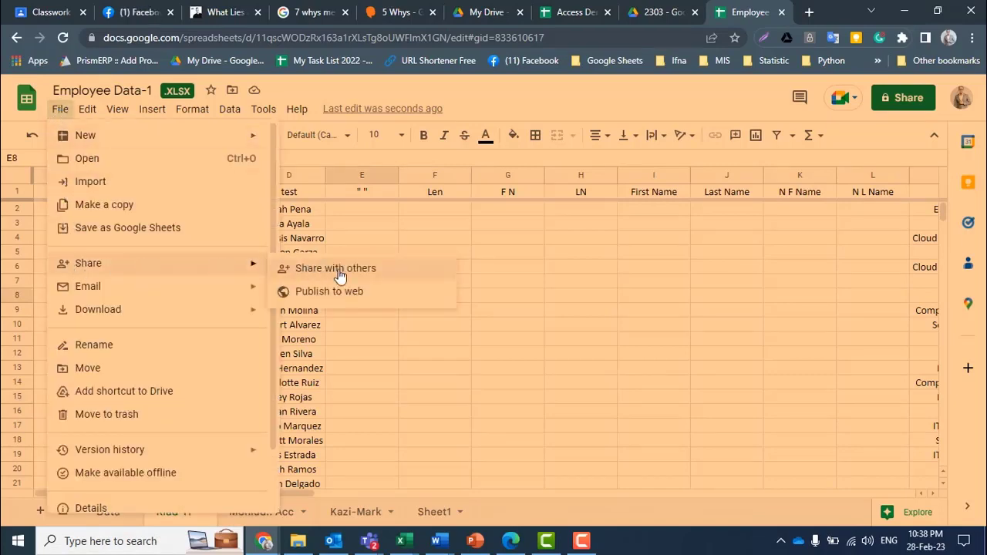
click(340, 290)
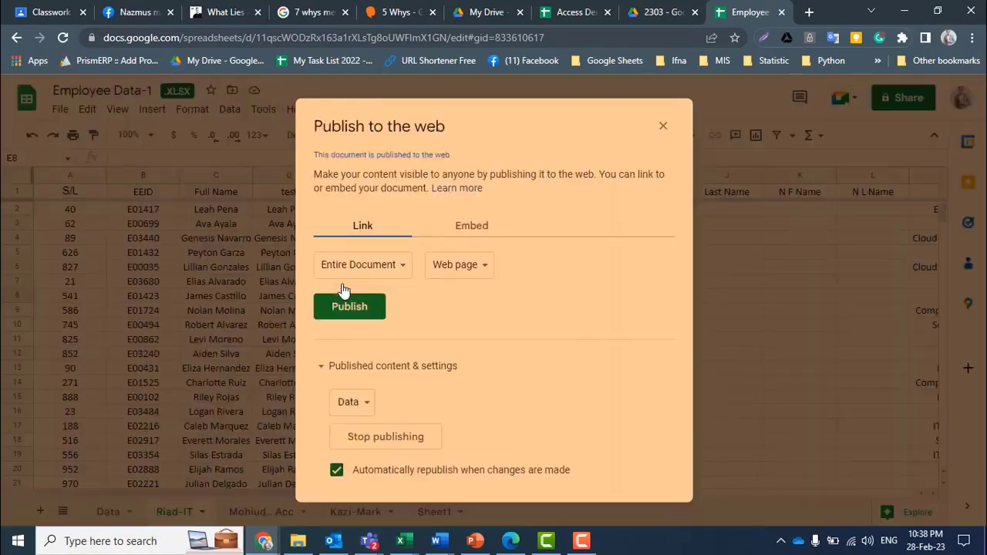
click(401, 266)
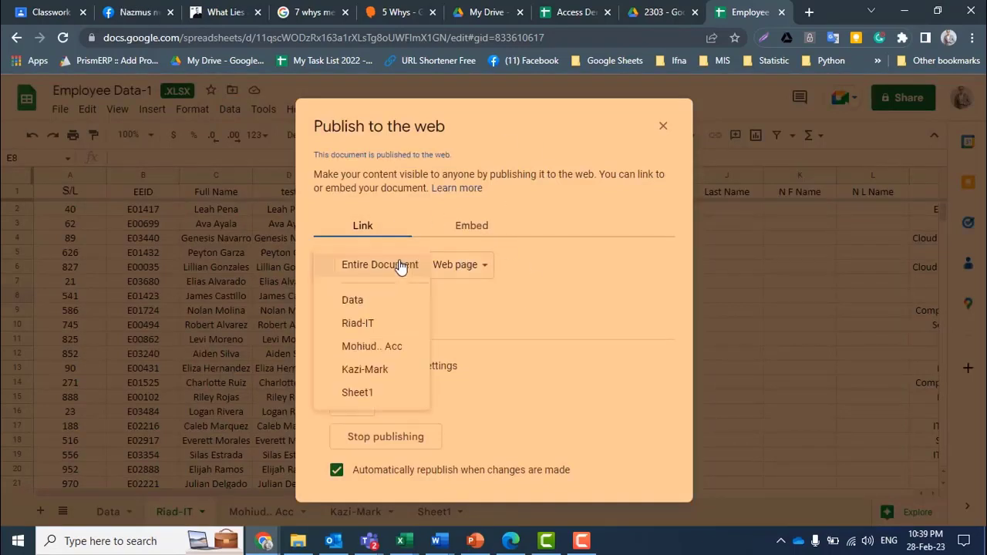
click(365, 329)
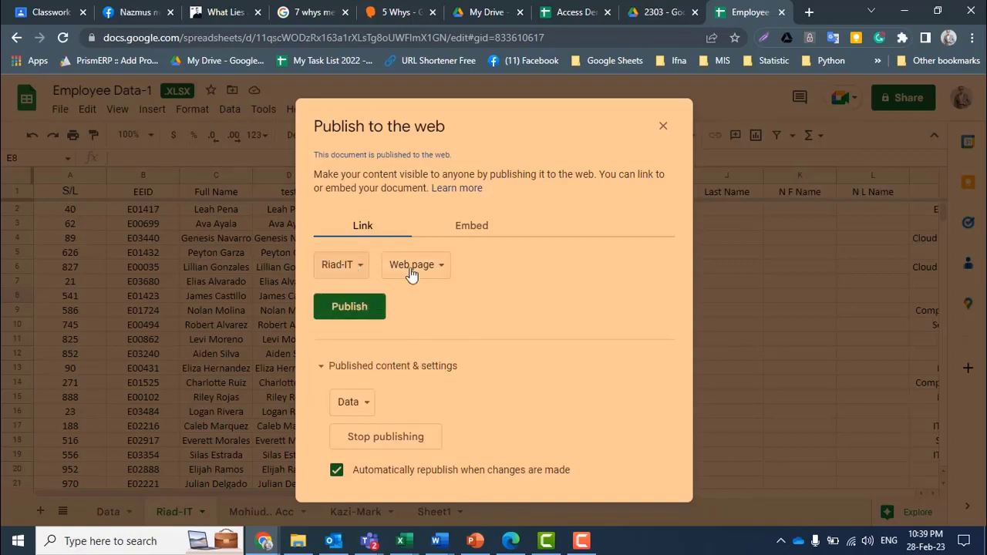
click(446, 274)
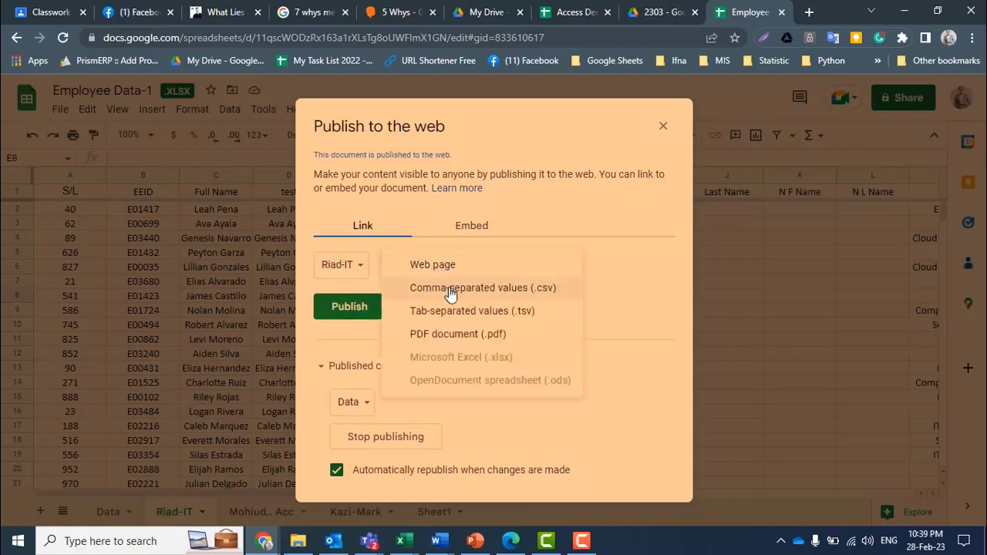
click(454, 288)
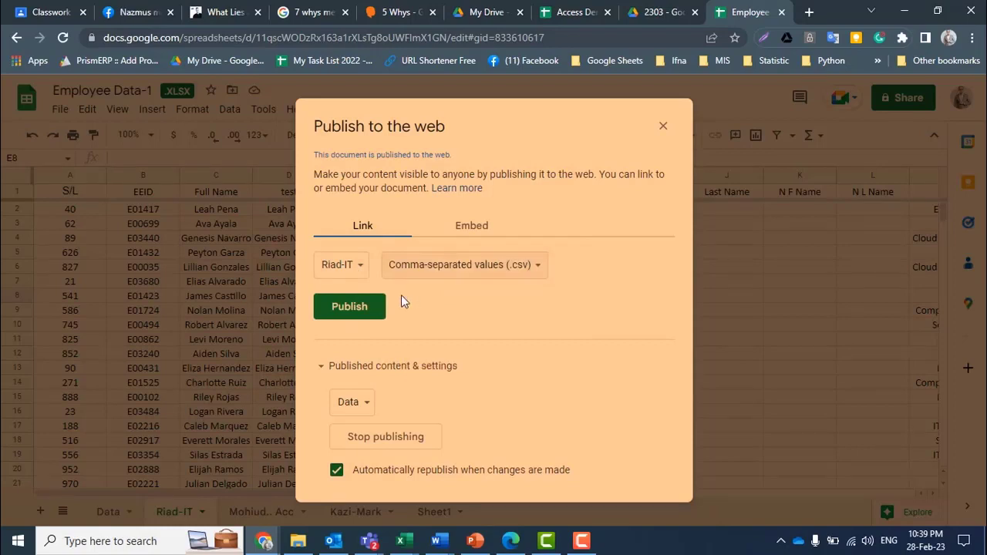
click(364, 308)
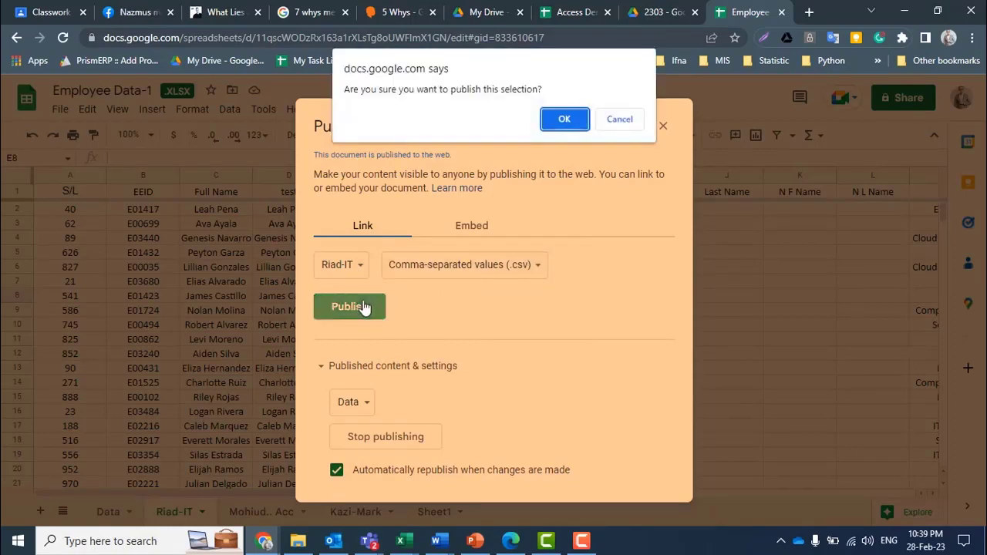
click(558, 120)
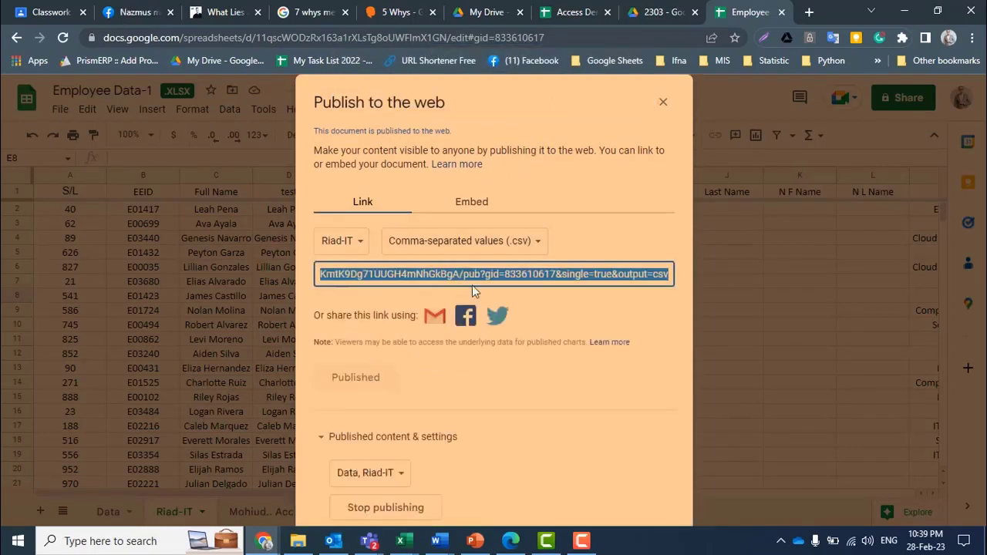
right_click(468, 270)
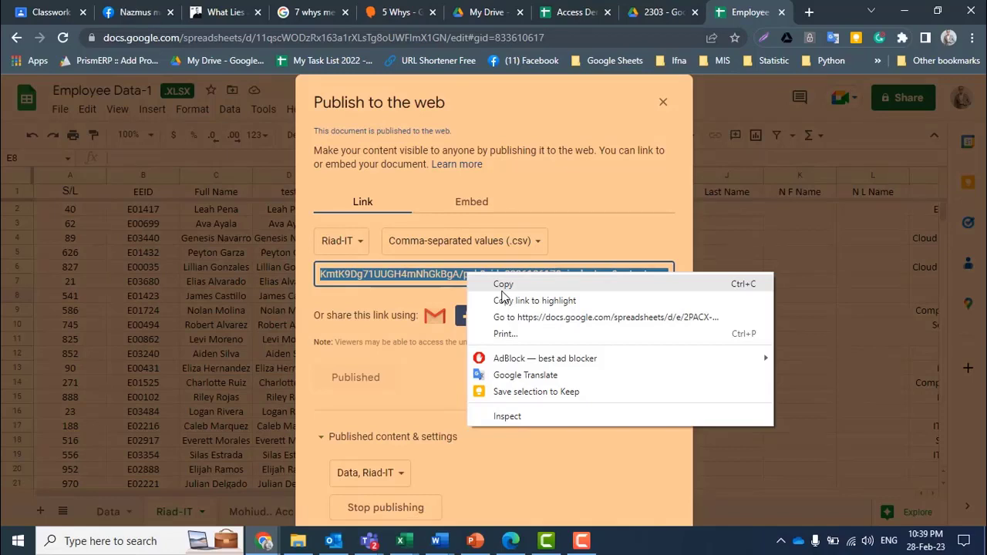
click(502, 286)
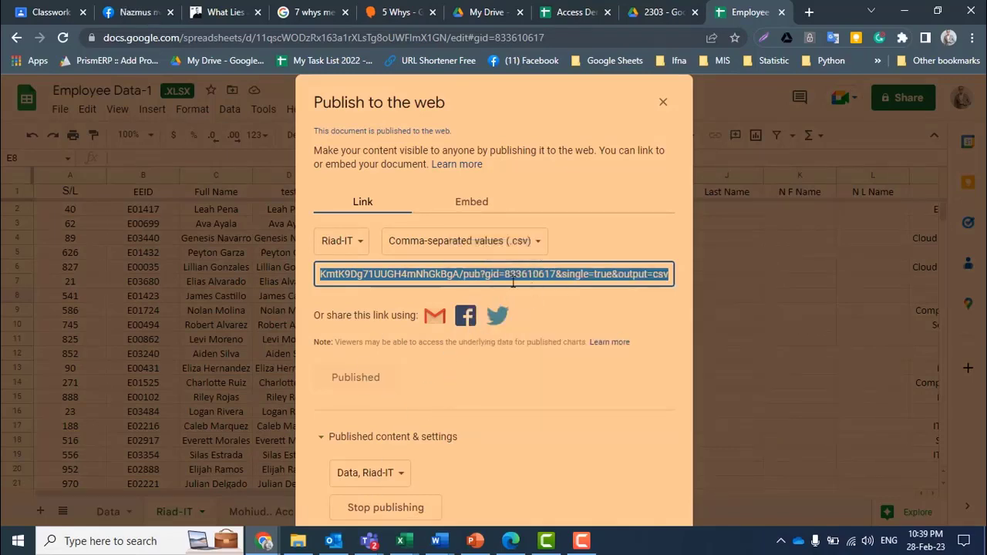
Step: Switch to Excel and bring up a new blank workbook for the published sheet's data
click(411, 545)
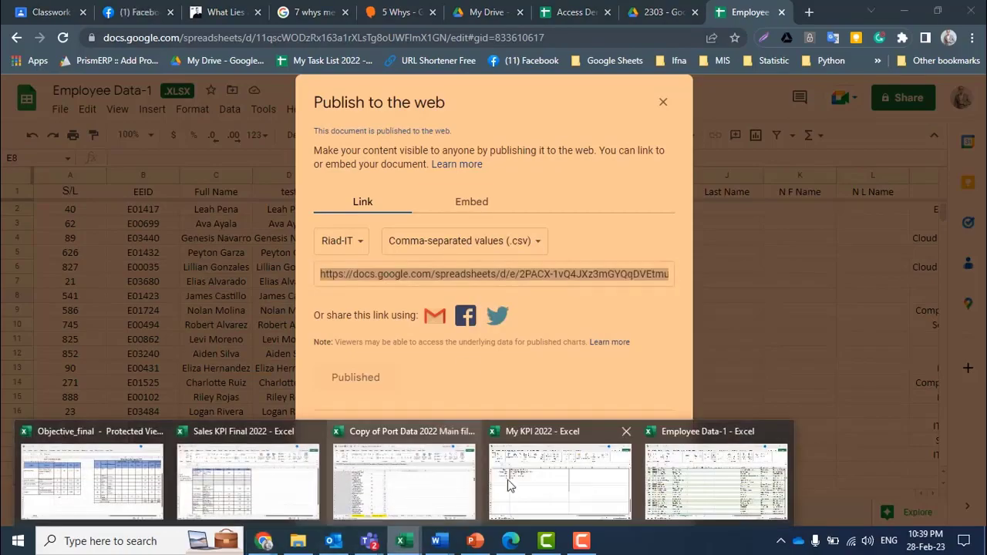
click(378, 482)
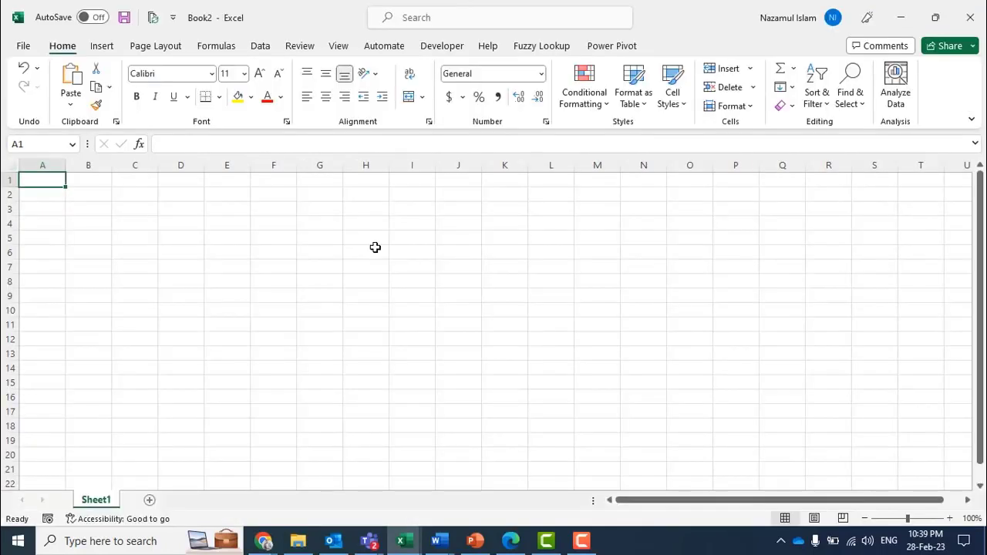
click(352, 240)
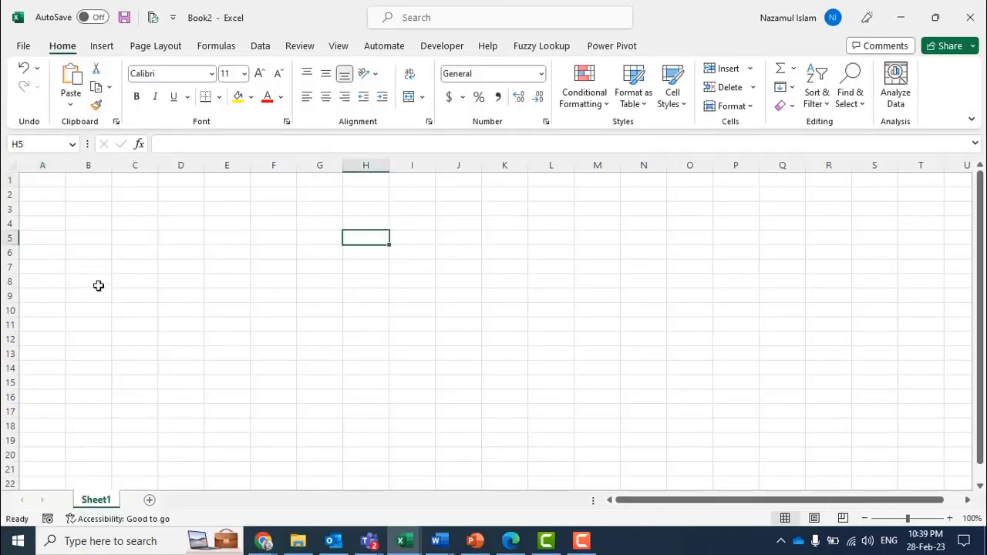
click(123, 275)
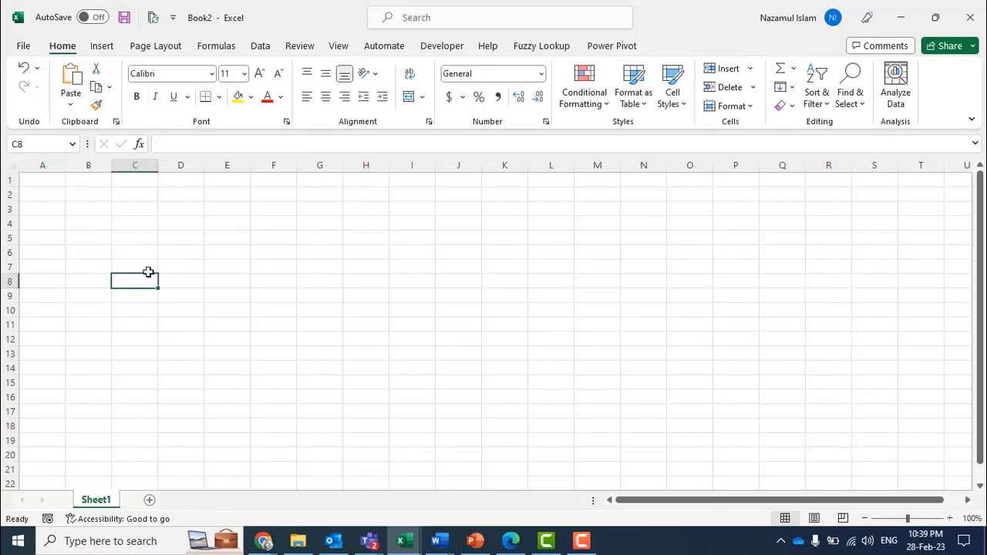
Step: Import the published Riad-IT CSV from the web using its copied link and load it into the workbook as a table
click(261, 48)
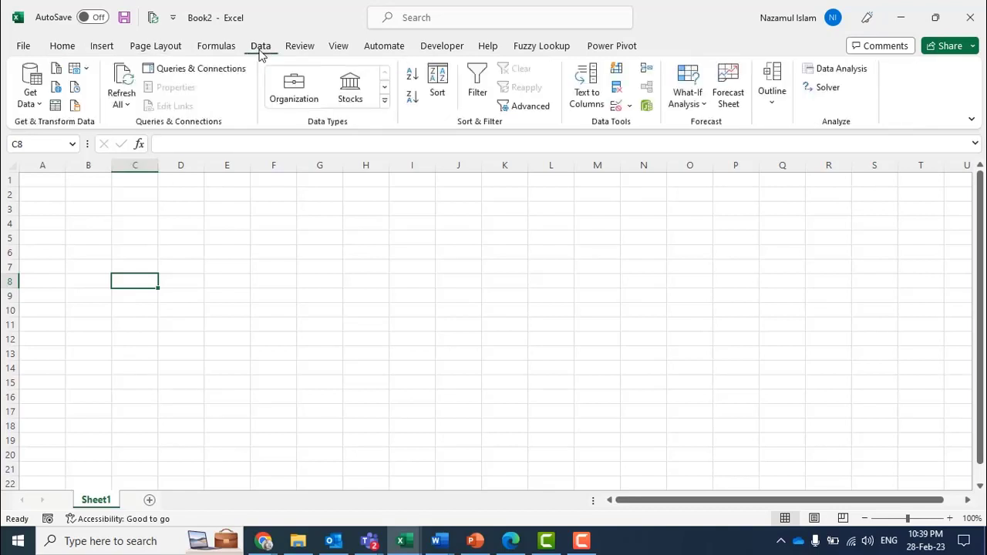
click(31, 100)
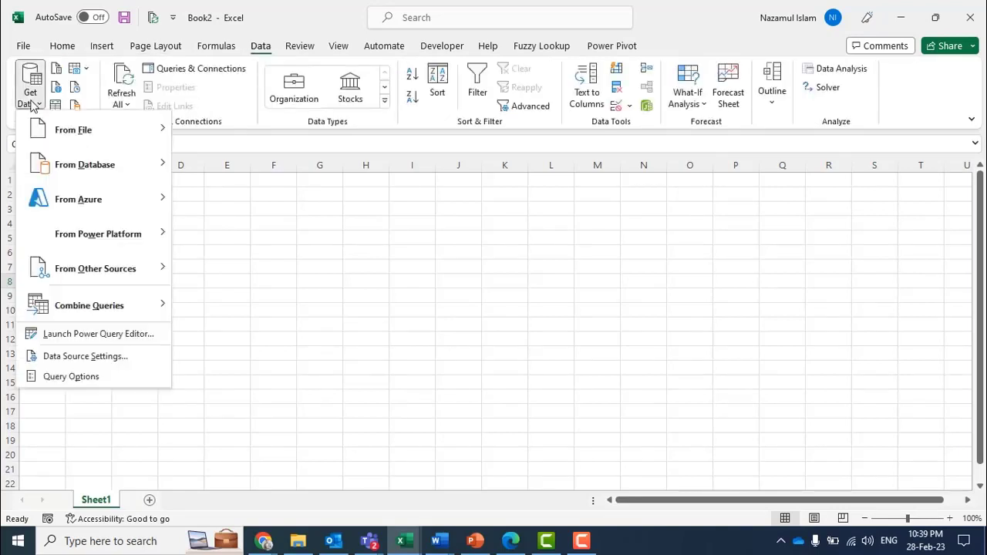
mouse_move(87, 262)
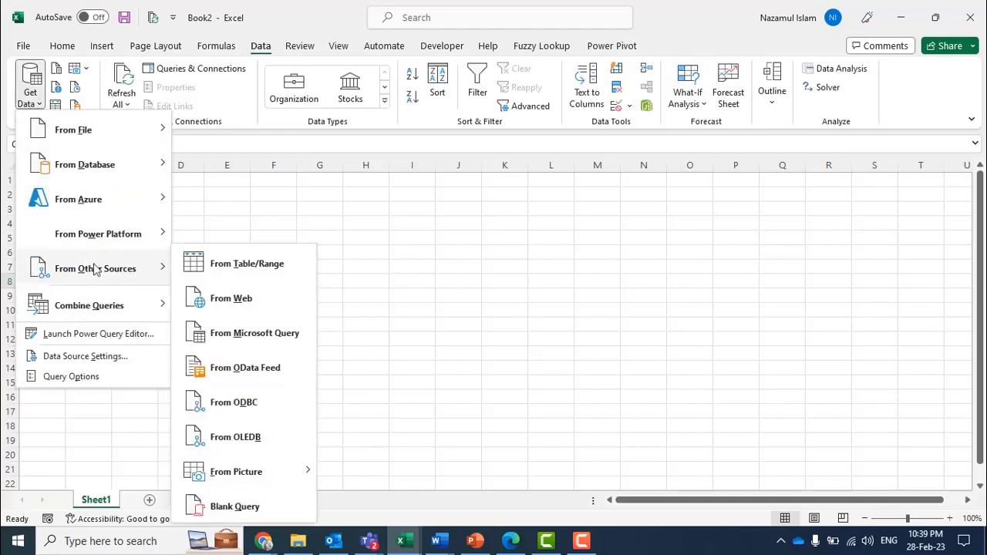
click(217, 308)
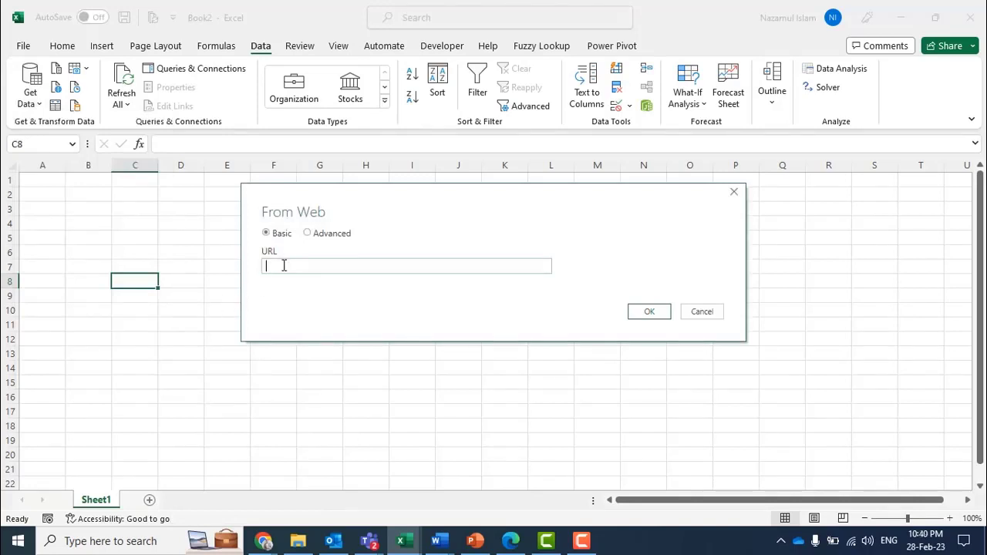
key(ctrl+v)
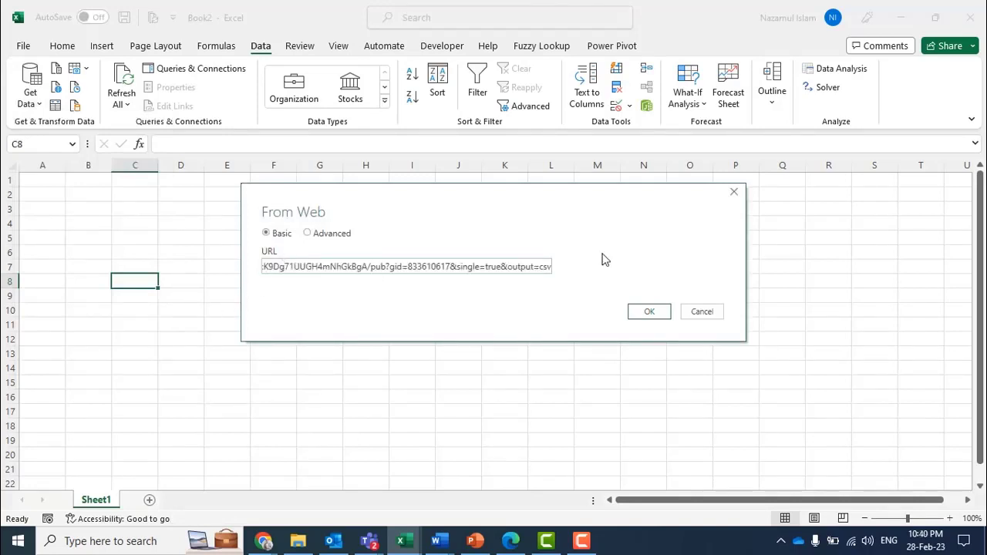
click(650, 313)
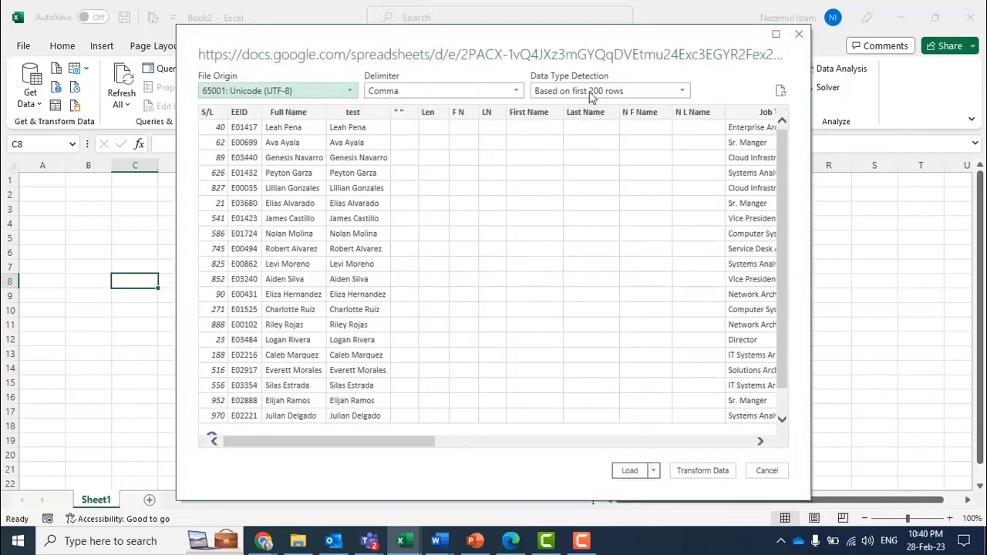
click(630, 473)
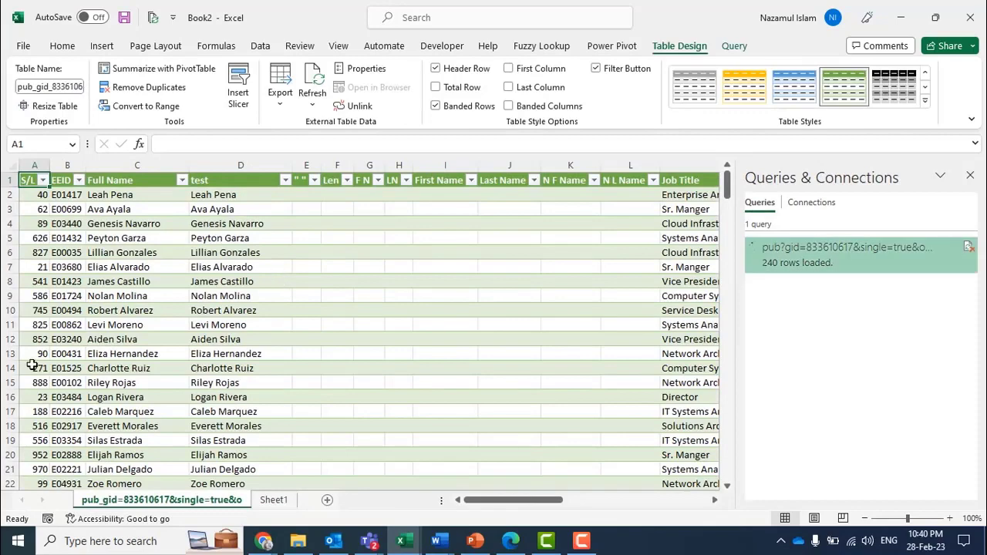
Step: Close the Queries & Connections pane to show more of the imported employee table
click(378, 297)
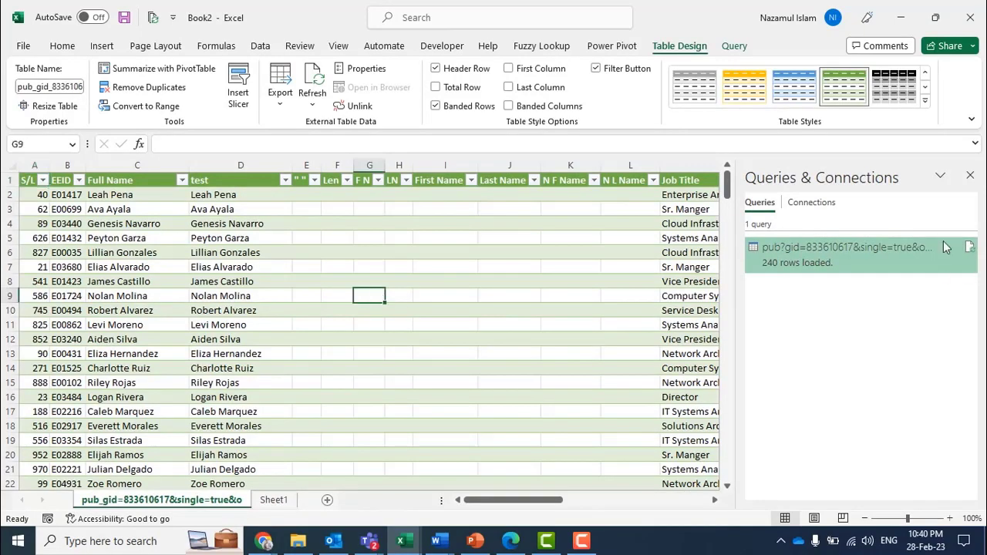
click(970, 175)
click(398, 282)
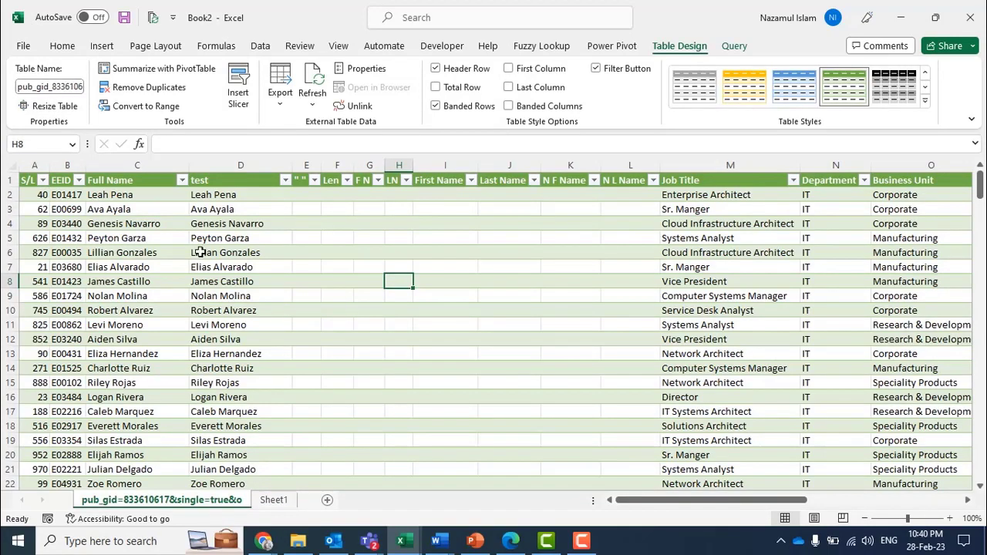
click(347, 306)
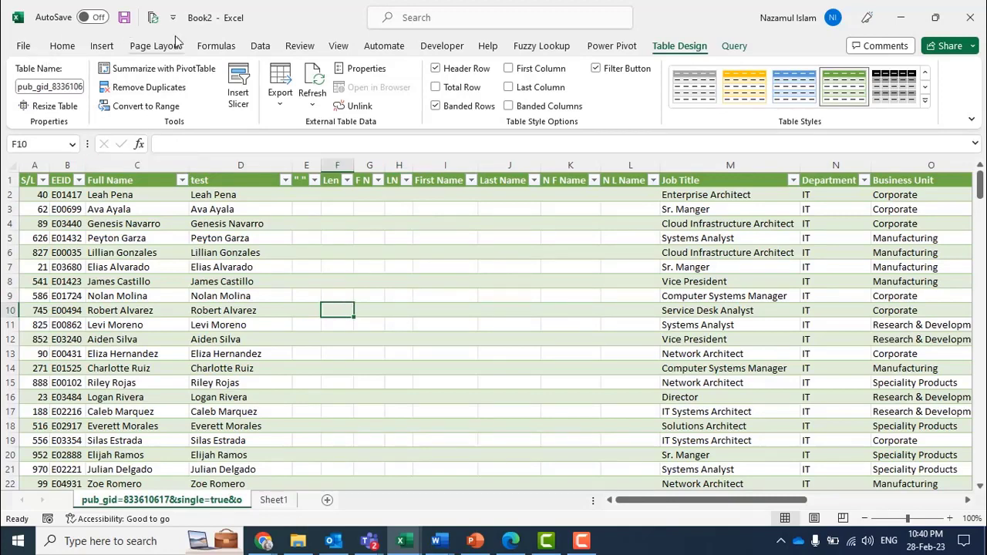
Step: Save the workbook in the 2303 folder of Grad Bunker Learning Hub as Riad vai_IT_Test in Excel Workbook (*.xlsx) format
click(24, 48)
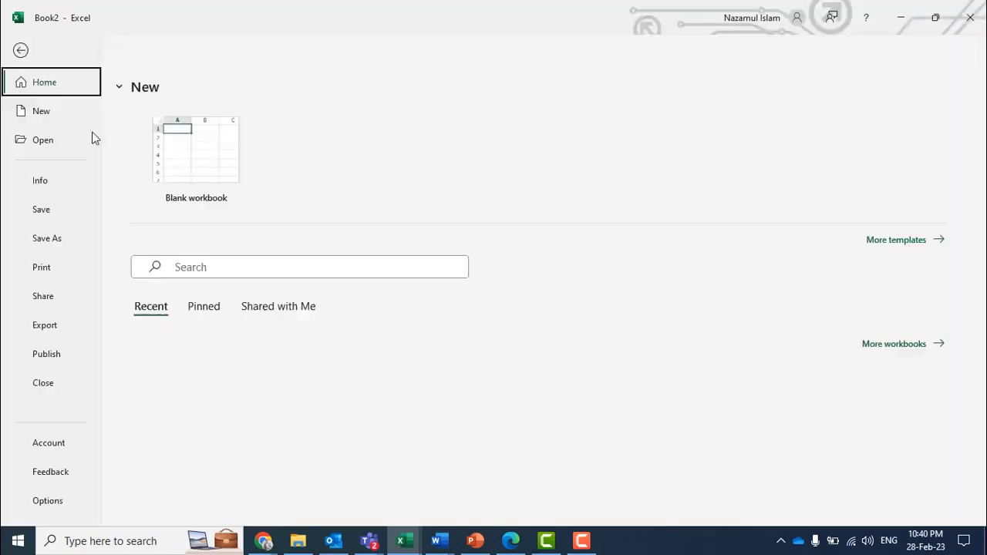
click(48, 240)
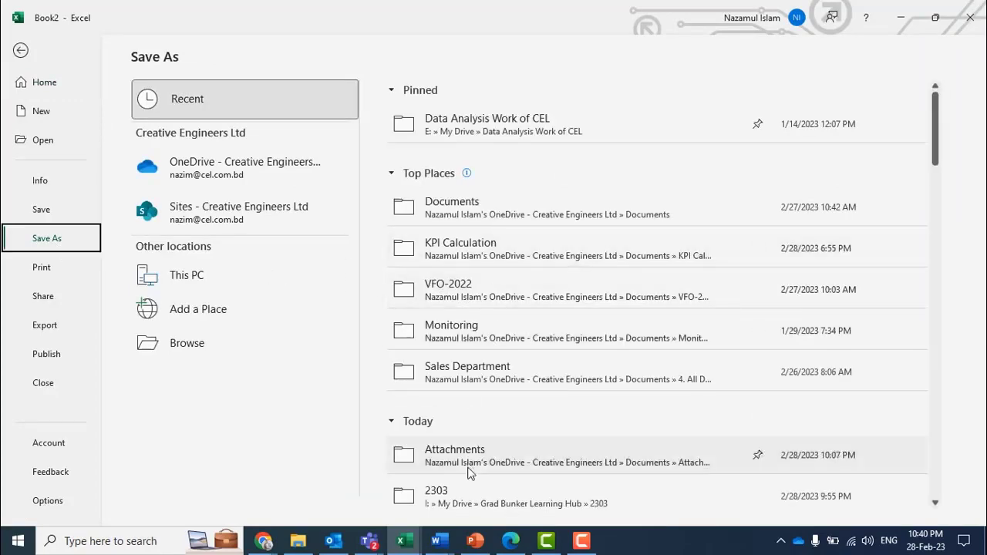
scroll(467, 463, down, 2)
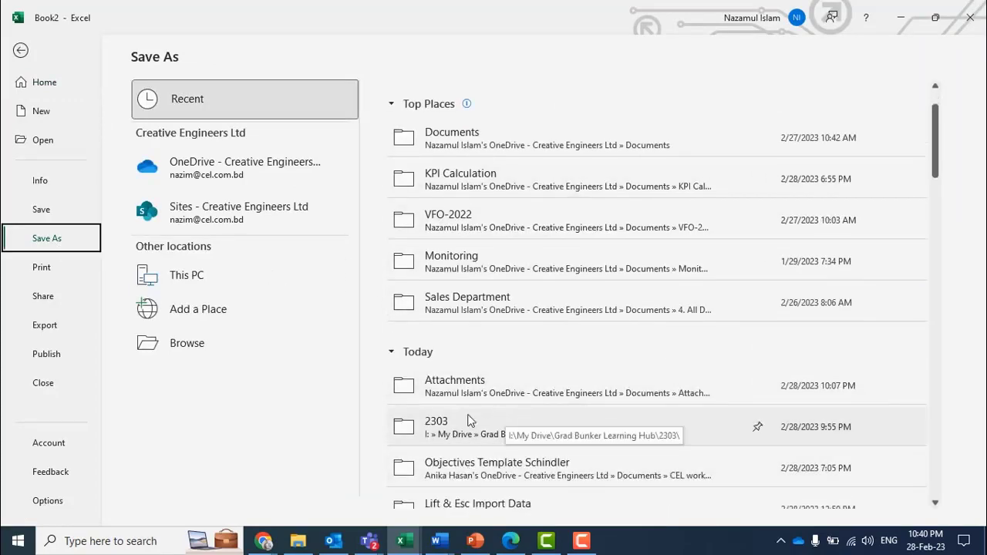
click(472, 426)
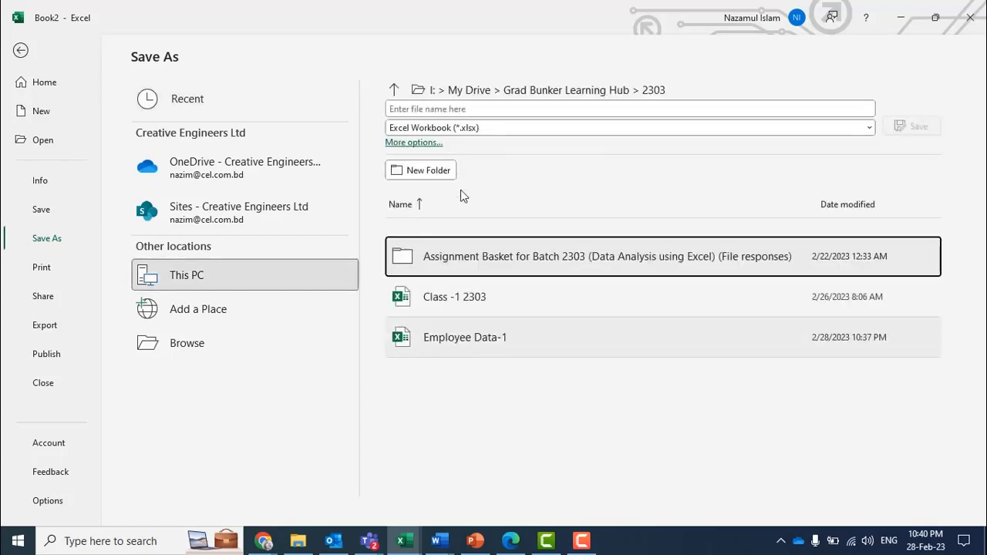
click(461, 109)
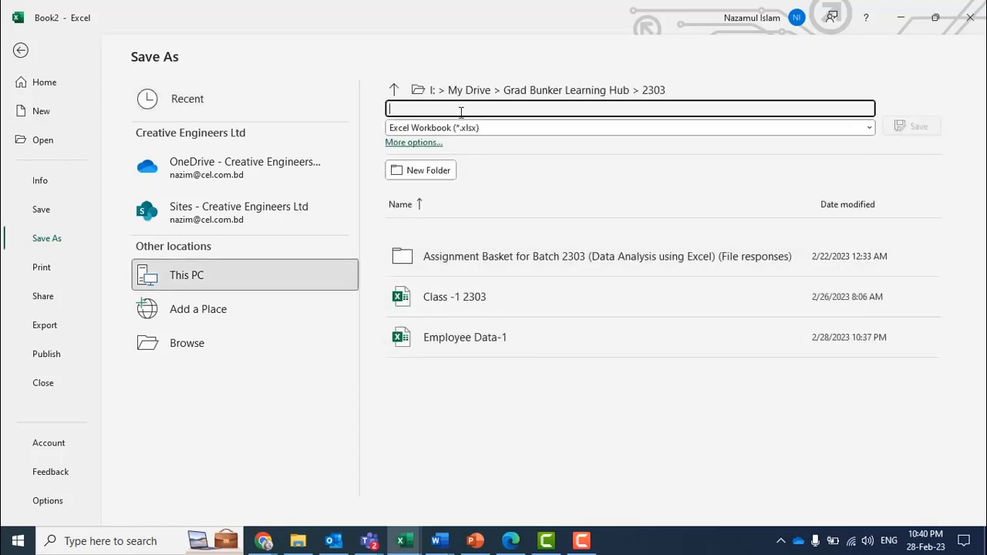
text(H)
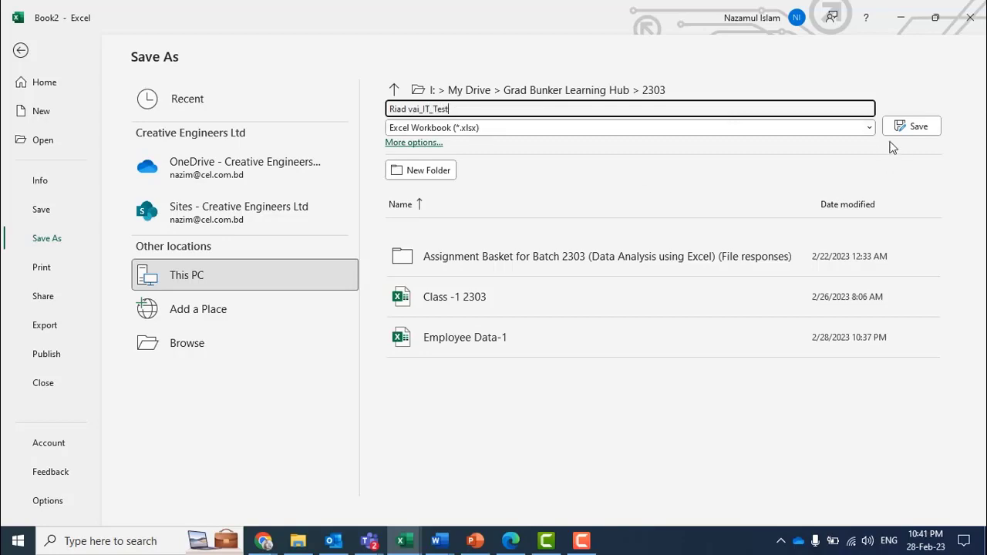
click(912, 126)
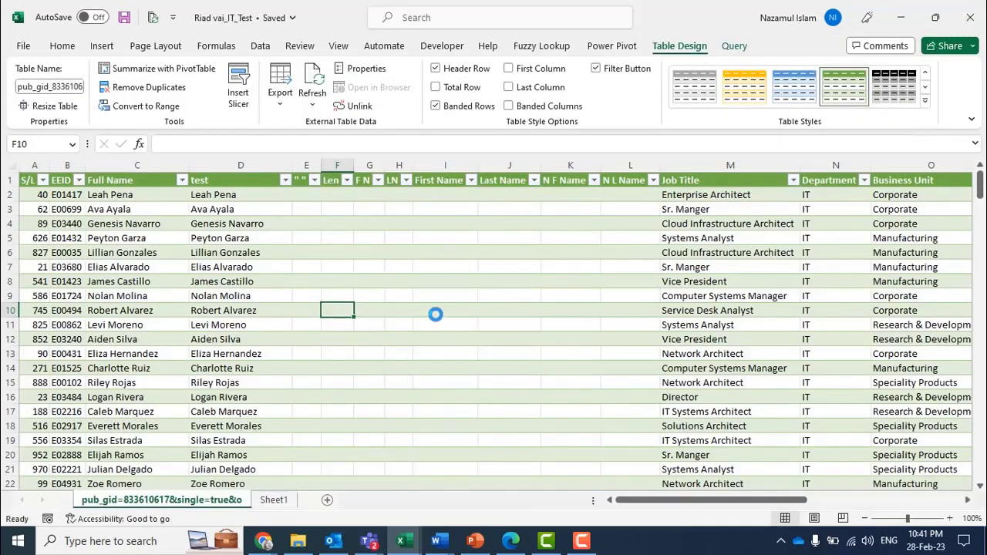
Step: Switch to Chrome and open the Gmail inbox in a new browser tab
click(263, 543)
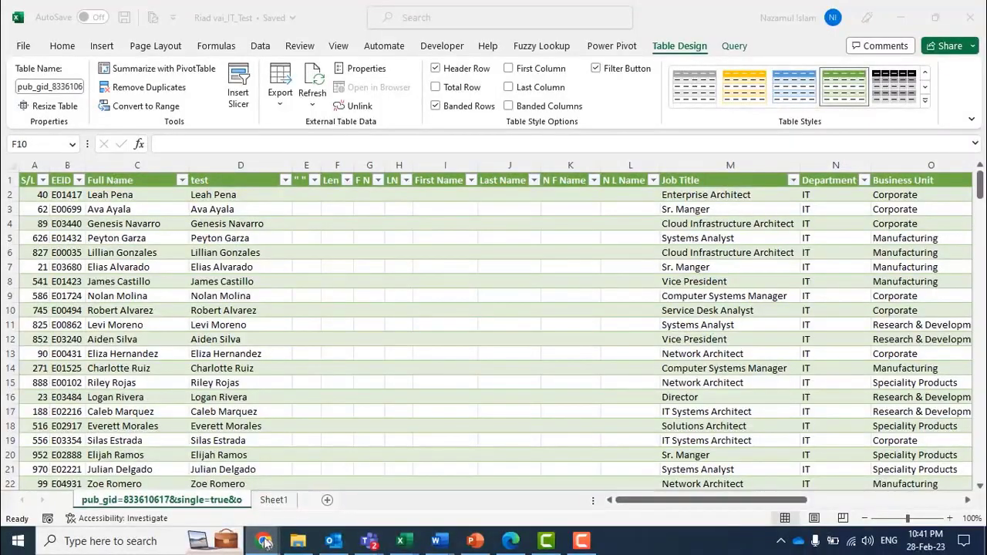
mouse_move(265, 543)
click(332, 494)
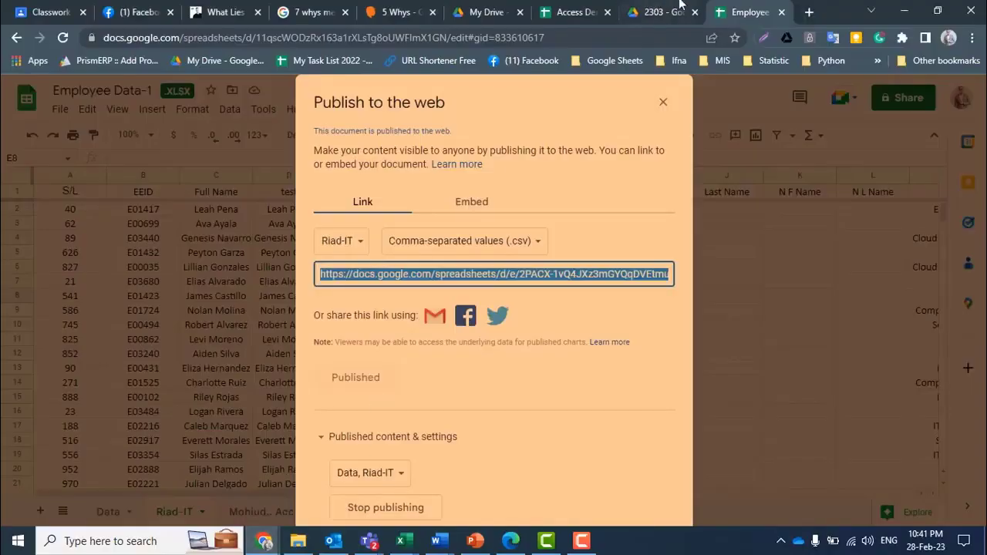
click(809, 12)
text(gm)
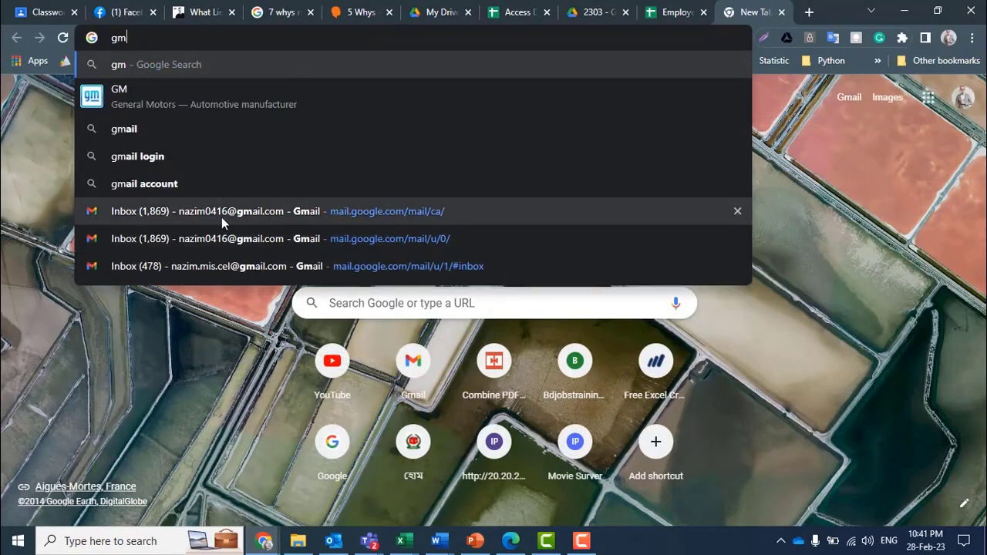
click(221, 217)
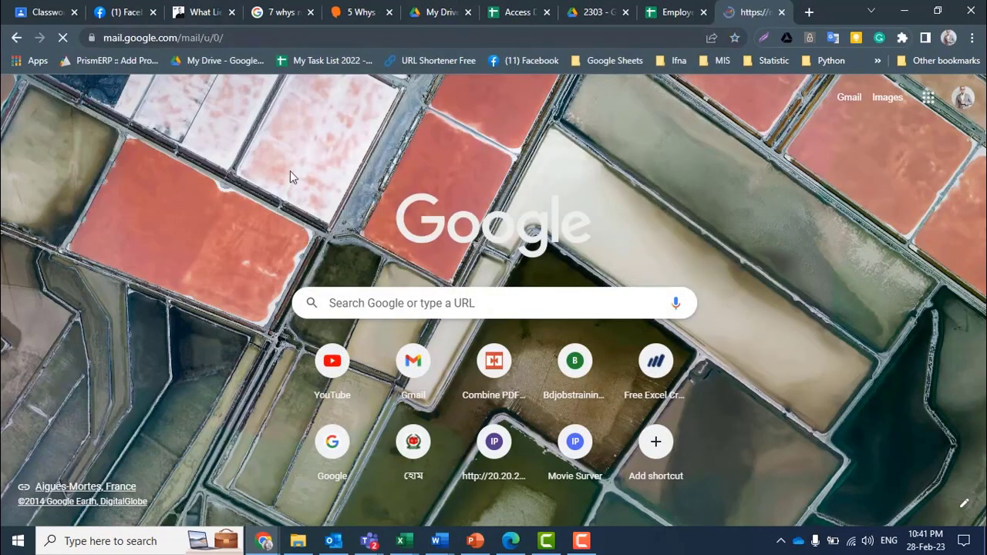